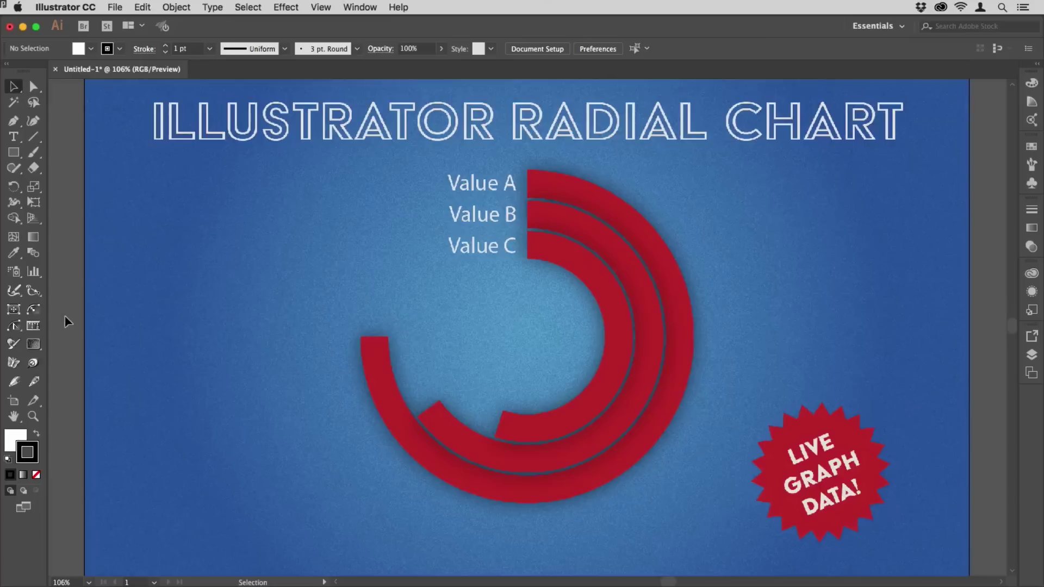
Delete the finished example image and fit the whole artboard in the window
{"action": "left_click", "coordinate": [105, 336]}
{"action": "key", "text": "Delete"}
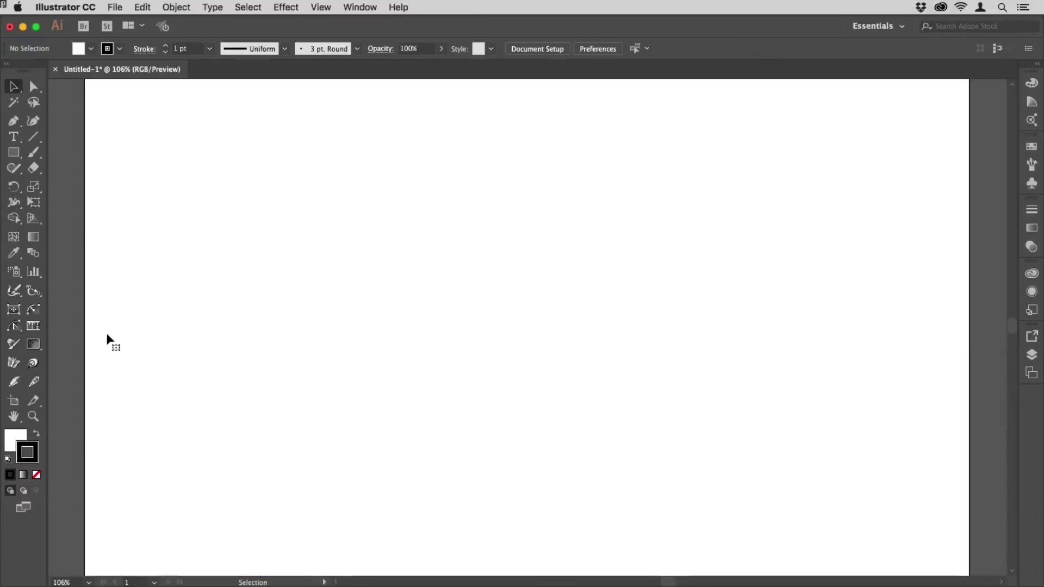
{"action": "key", "text": "super"}
{"action": "key", "text": "super+0"}
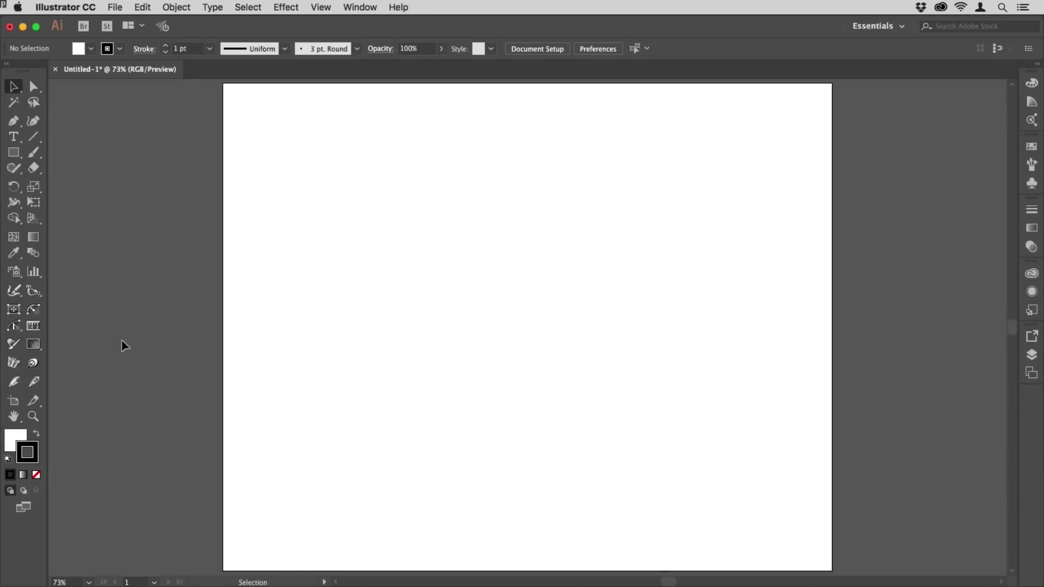
Choose the Pie Graph Tool and click the artboard to start a new pie graph
{"action": "key", "text": "j"}
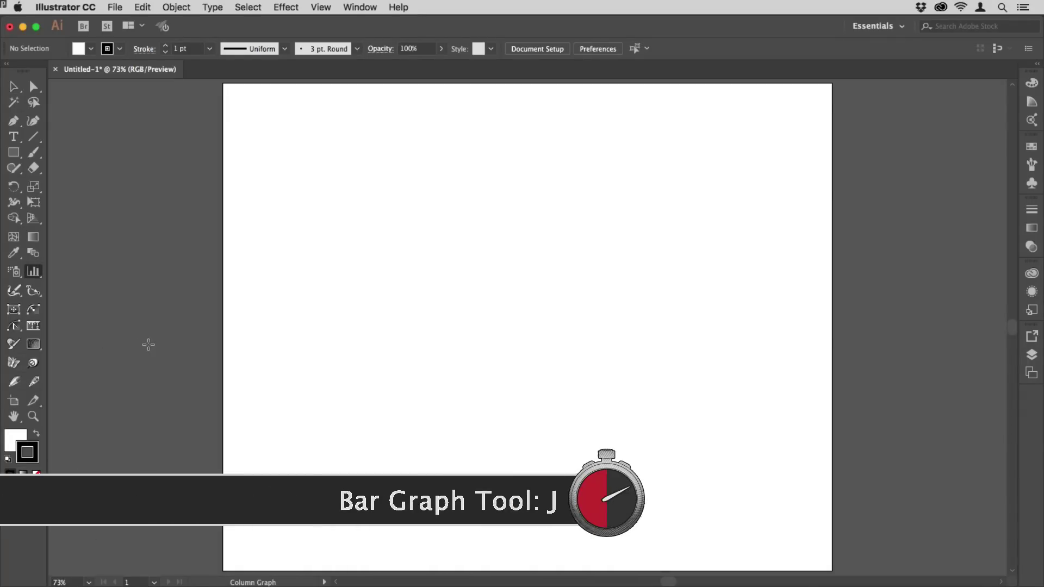
{"action": "left_click", "coordinate": [33, 273]}
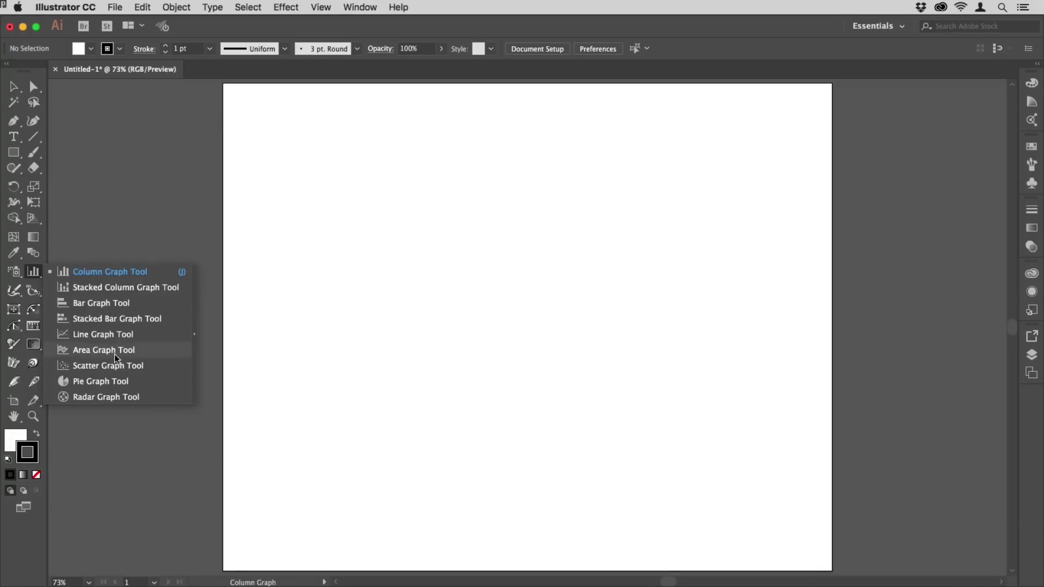
{"action": "left_click", "coordinate": [100, 381]}
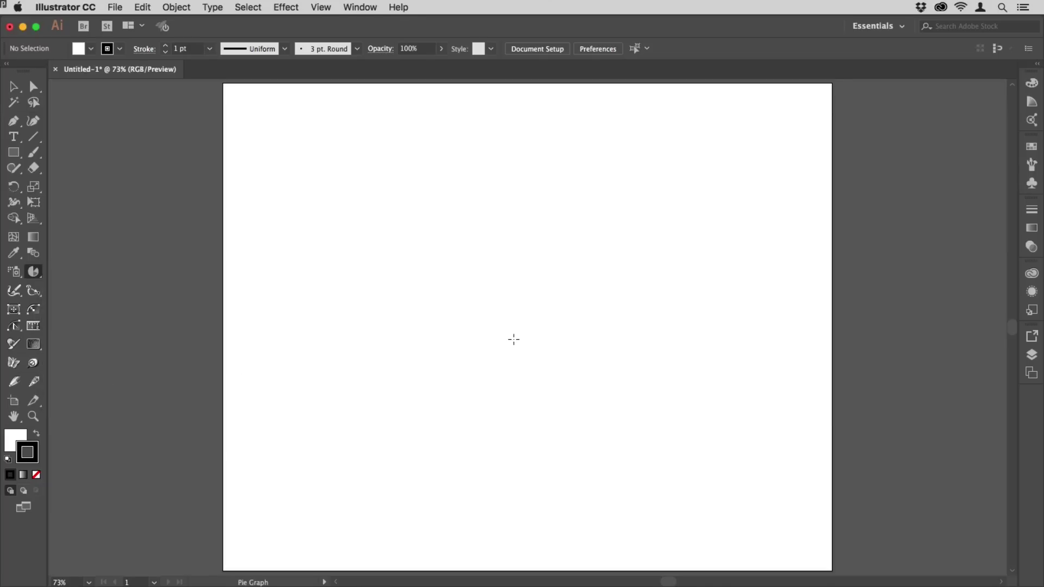
{"action": "left_click", "coordinate": [522, 297]}
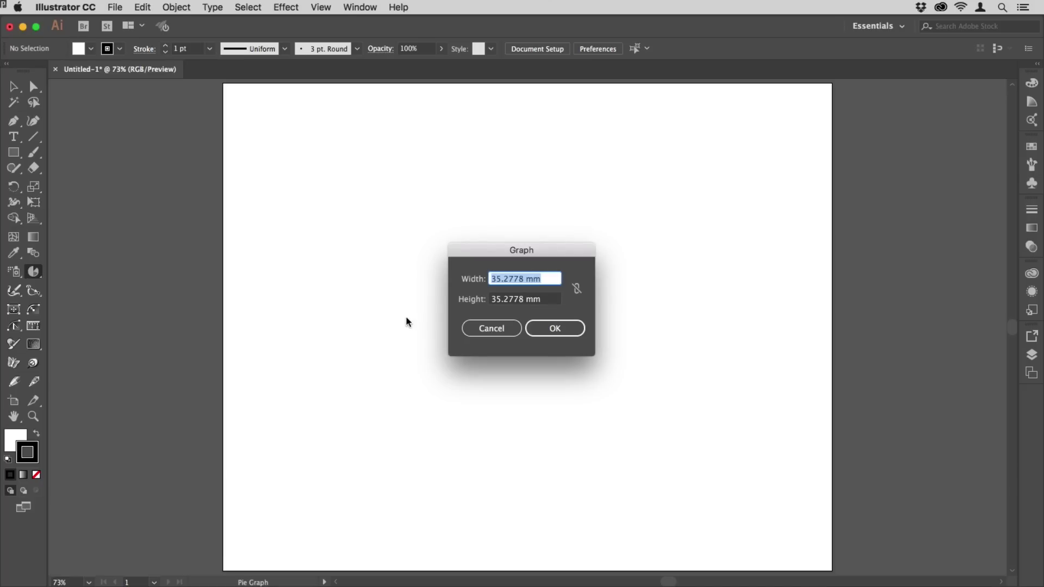
Set the new pie graph's width and height to 200 mm
{"action": "type", "text": "200"}
{"action": "key", "text": "Tab"}
{"action": "type", "text": "200"}
{"action": "key", "text": "Return"}
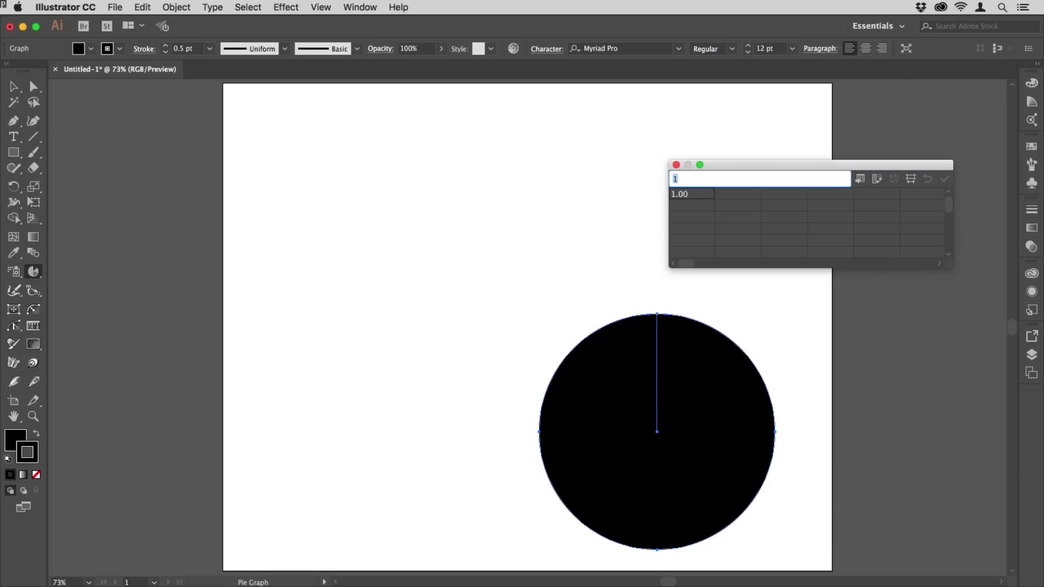
Enter 75 and 25 as the graph data and apply it
{"action": "type", "text": "75"}
{"action": "key", "text": "Tab"}
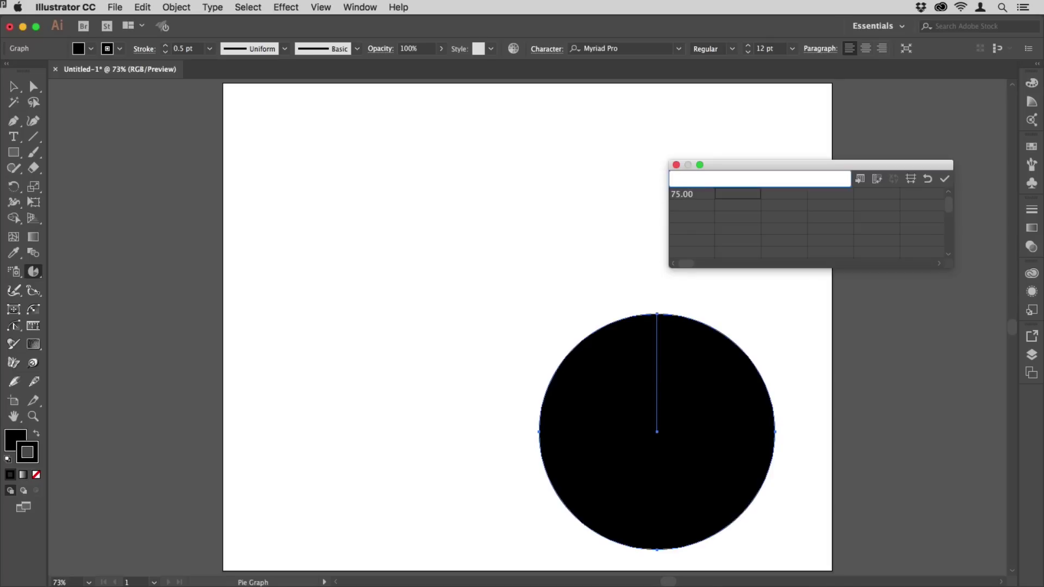
{"action": "type", "text": "25"}
{"action": "left_click", "coordinate": [945, 180]}
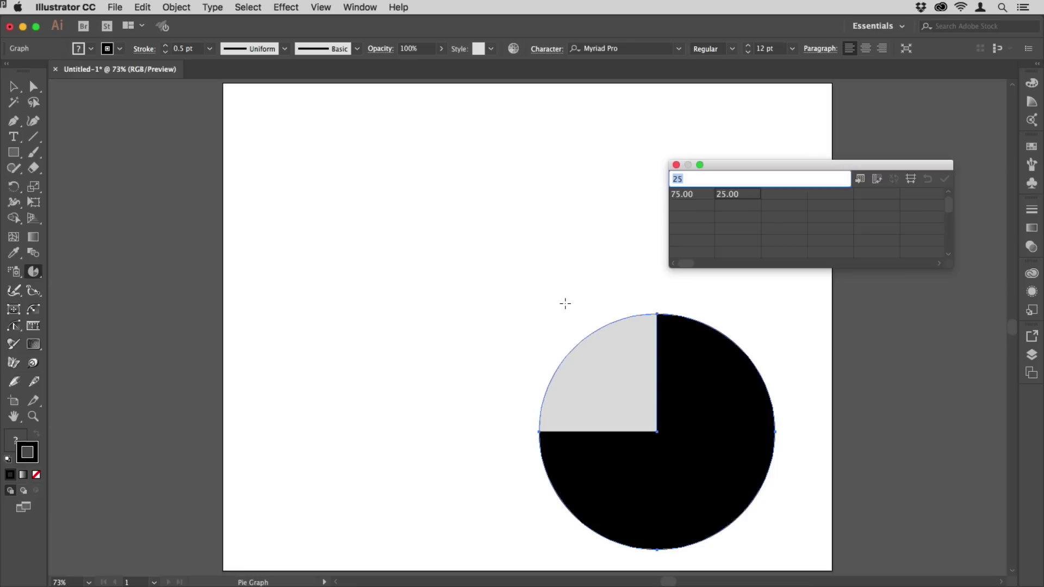
Create a second 200 mm pie graph with data 65 and 35
{"action": "left_click", "coordinate": [465, 275]}
{"action": "left_click", "coordinate": [465, 275]}
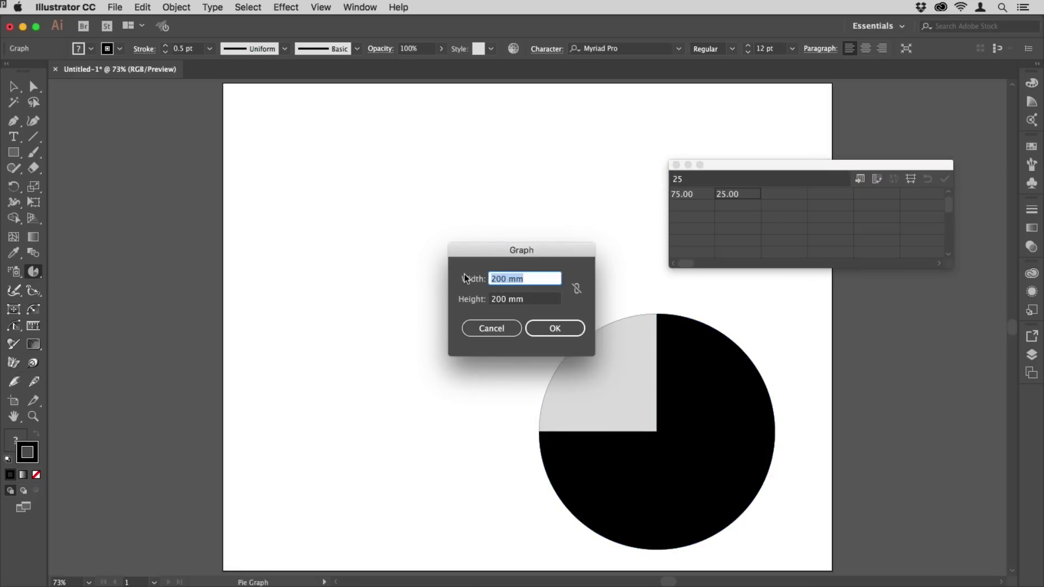
{"action": "left_click", "coordinate": [564, 328]}
{"action": "left_click", "coordinate": [547, 332]}
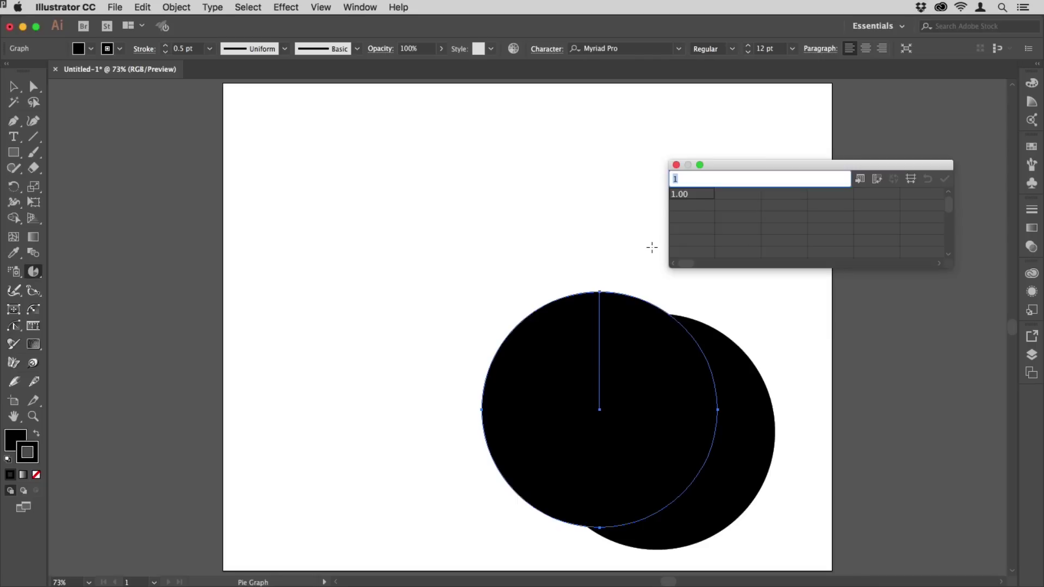
{"action": "type", "text": "65"}
{"action": "key", "text": "Tab"}
{"action": "type", "text": "35"}
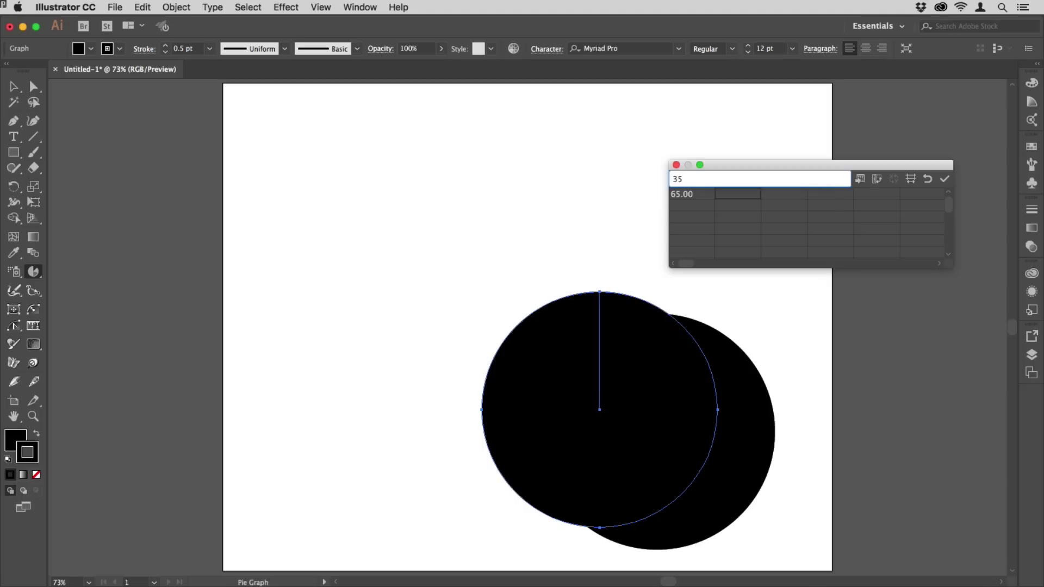
{"action": "left_click", "coordinate": [946, 180]}
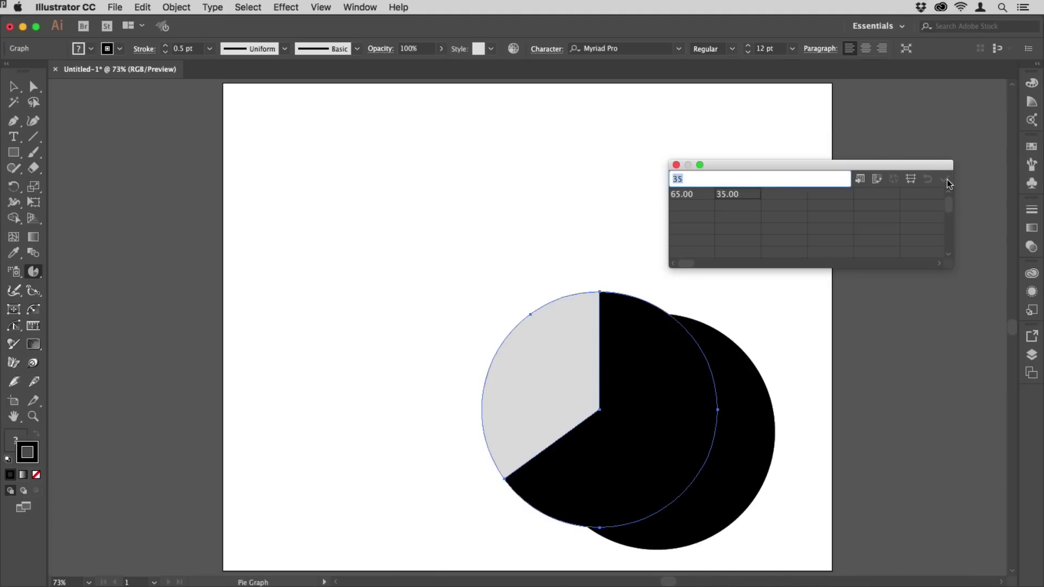
Create a third 200 mm pie graph with data 55 and 45
{"action": "left_click", "coordinate": [443, 311]}
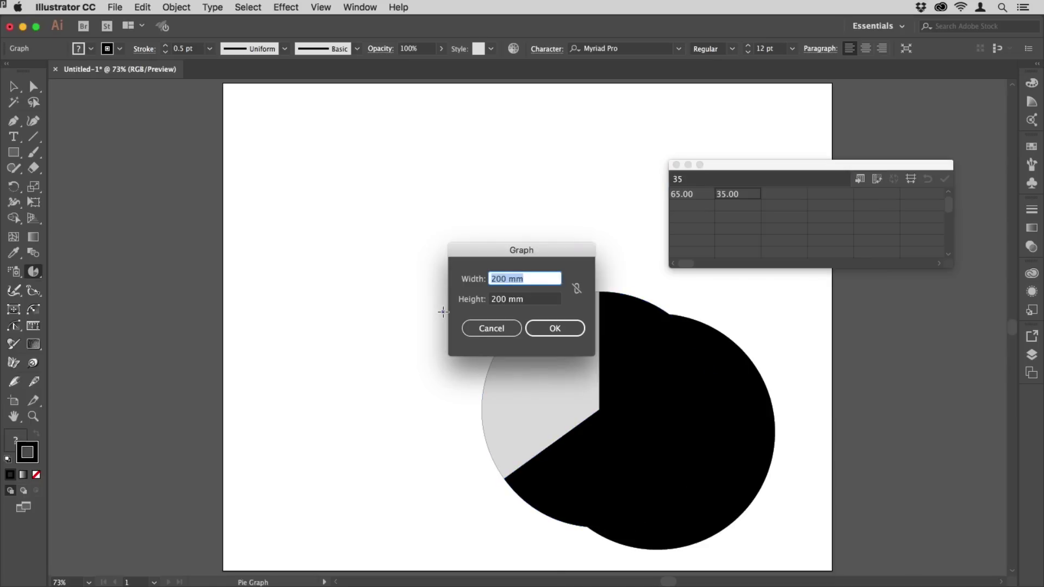
{"action": "key", "text": "Return"}
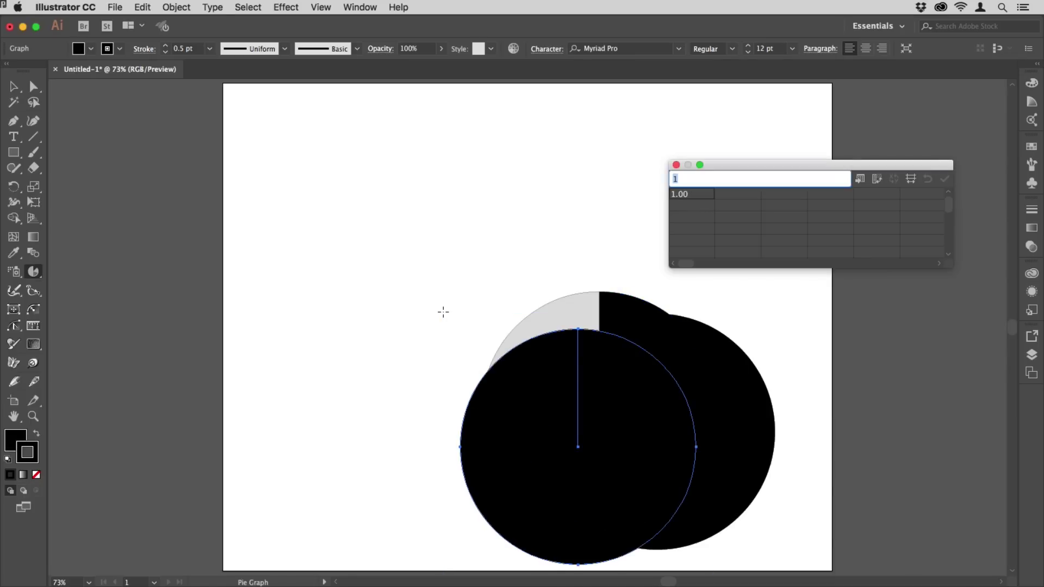
{"action": "type", "text": "55"}
{"action": "key", "text": "Tab"}
{"action": "type", "text": "45"}
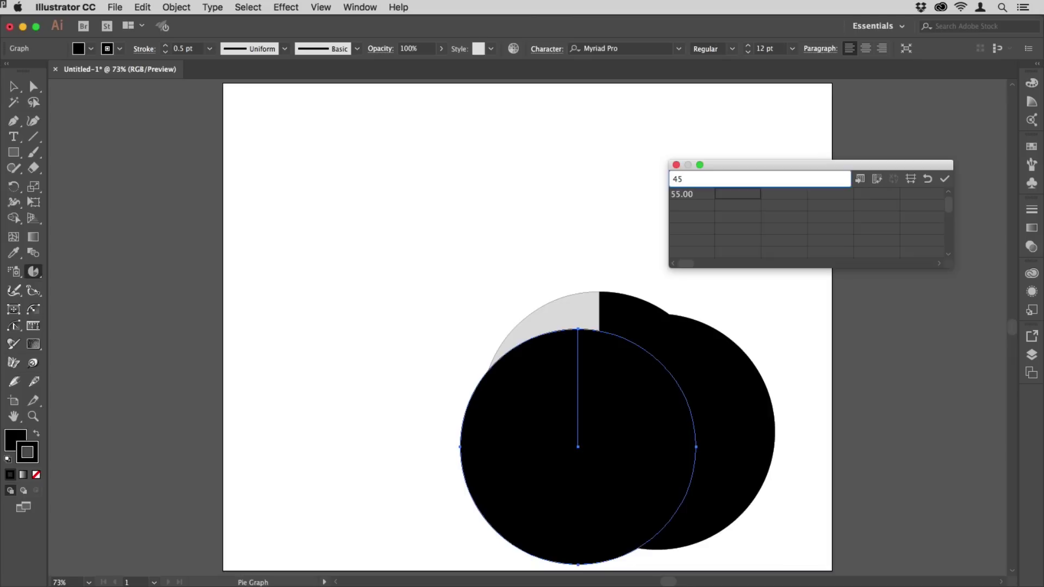
{"action": "key", "text": "KP_Enter"}
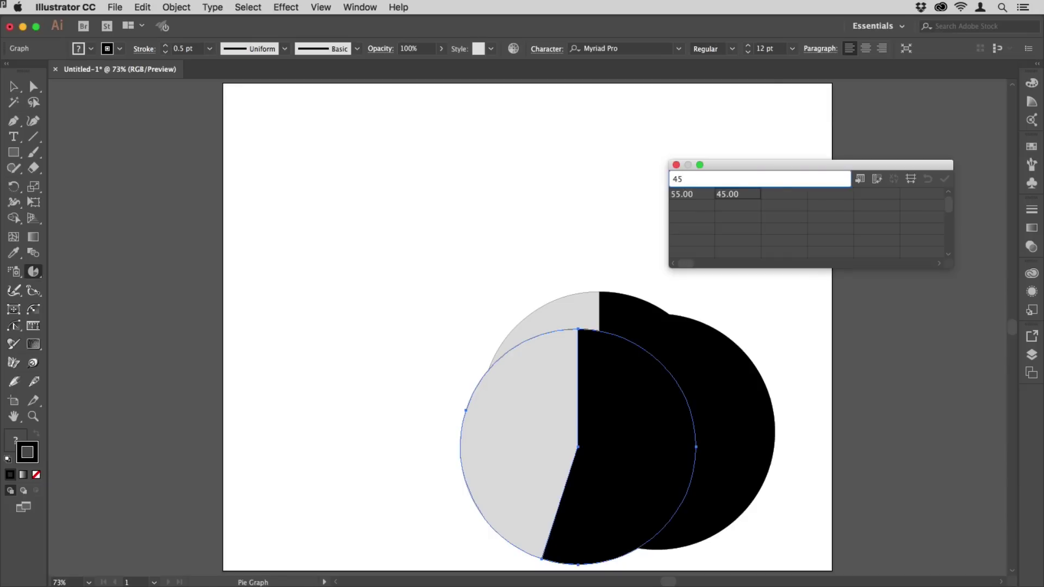
Centre the 75/25 pie, move the 65/35 and 55/45 pies lower right, and enable Smart Guides
{"action": "left_click", "coordinate": [677, 166]}
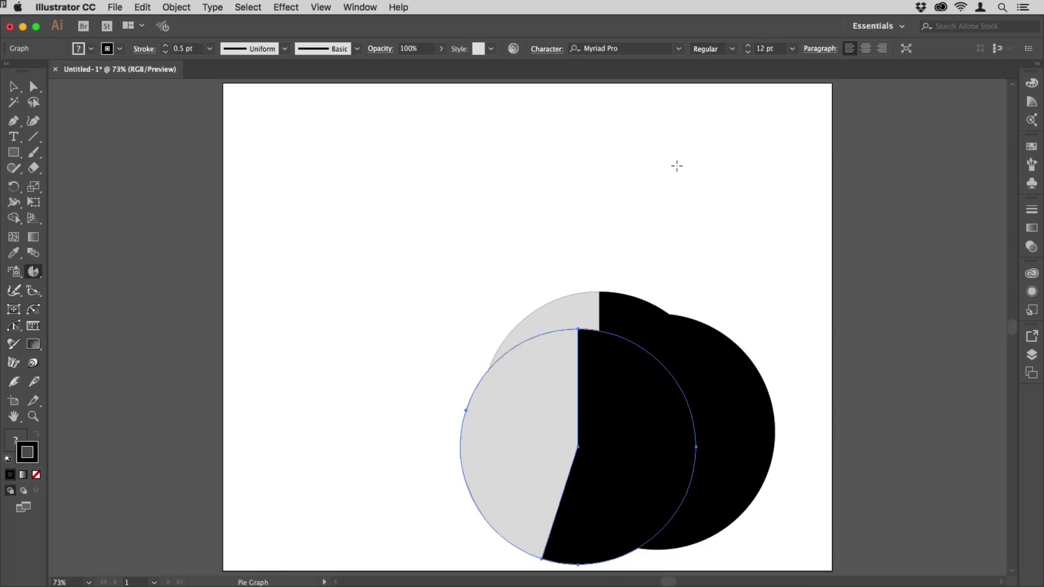
{"action": "left_click", "coordinate": [13, 87]}
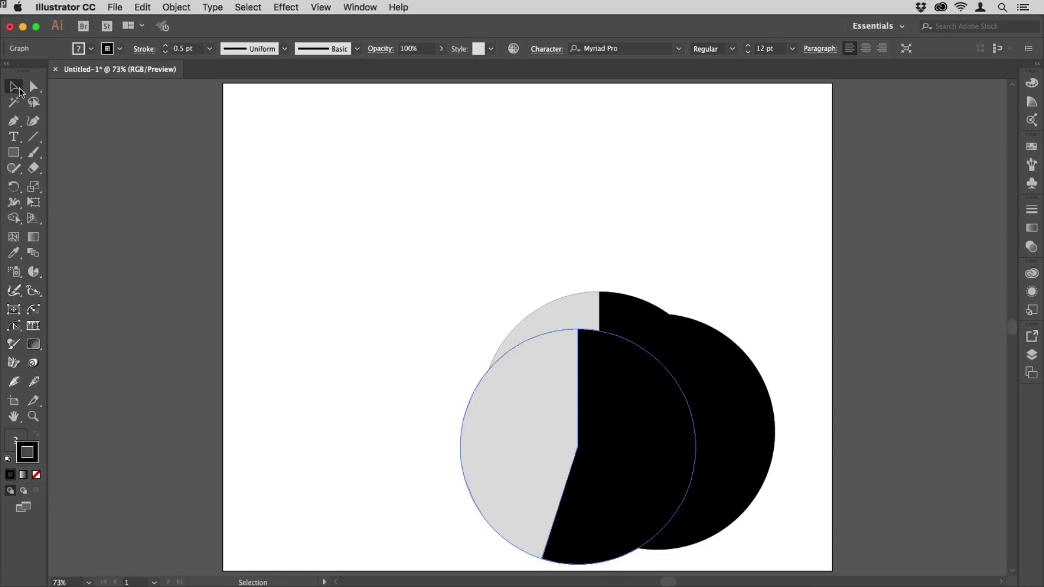
{"action": "left_click_drag", "start_coordinate": [584, 449], "coordinate": [900, 442]}
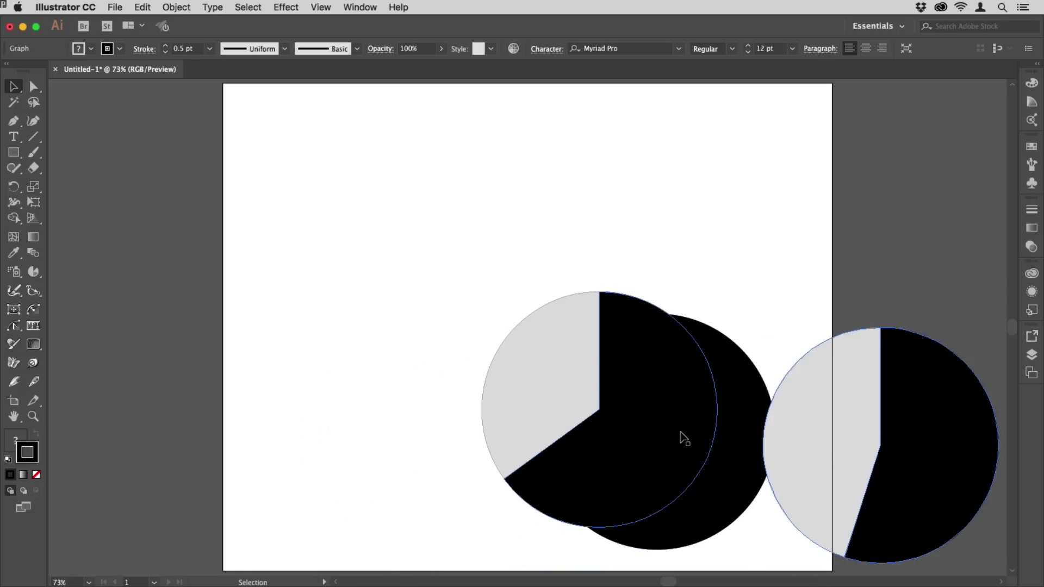
{"action": "left_click_drag", "start_coordinate": [684, 439], "coordinate": [921, 475]}
{"action": "left_click_drag", "start_coordinate": [672, 438], "coordinate": [551, 342]}
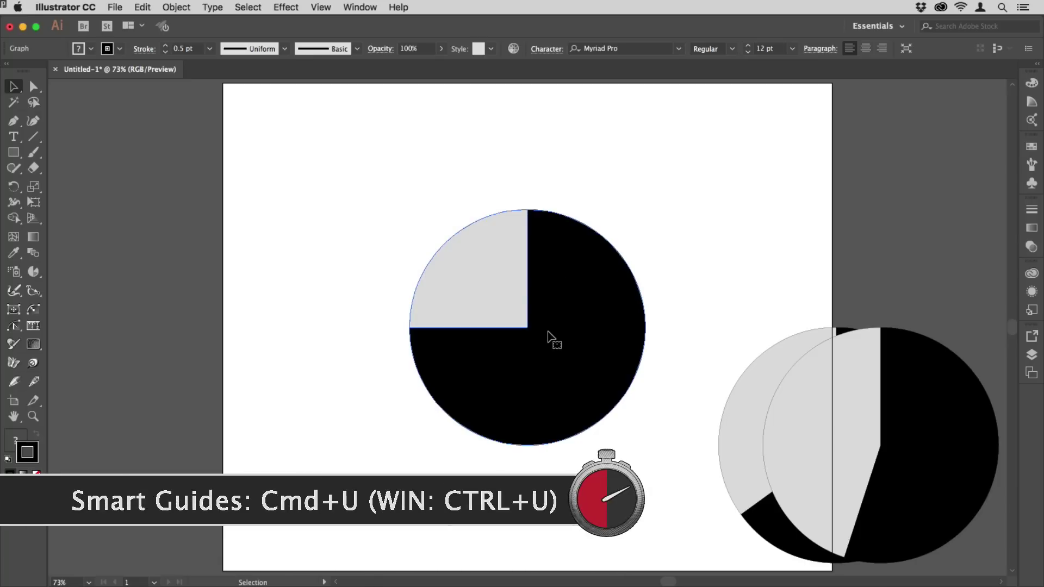
{"action": "left_click", "coordinate": [319, 5]}
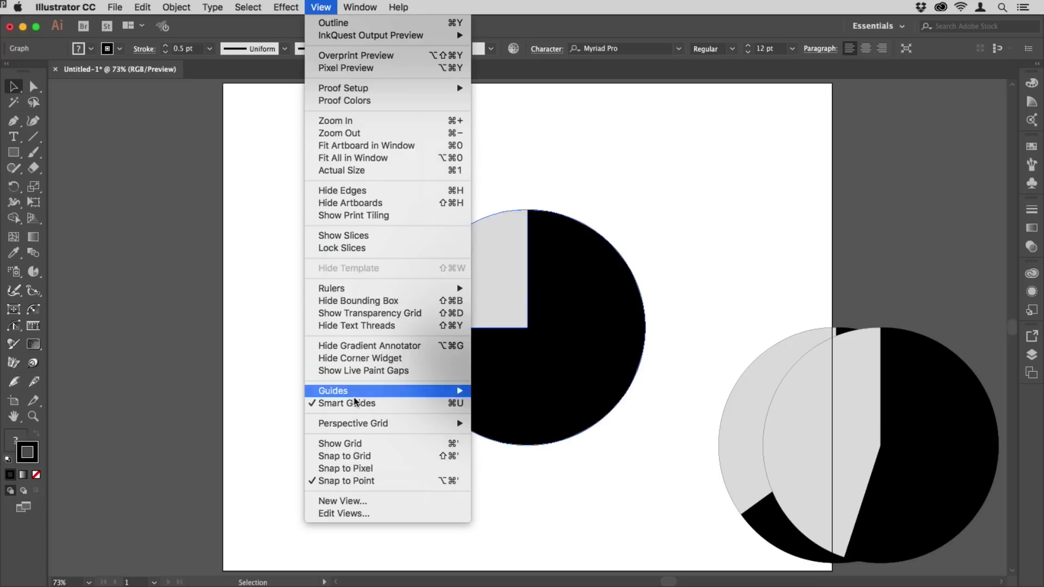
{"action": "left_click", "coordinate": [735, 299]}
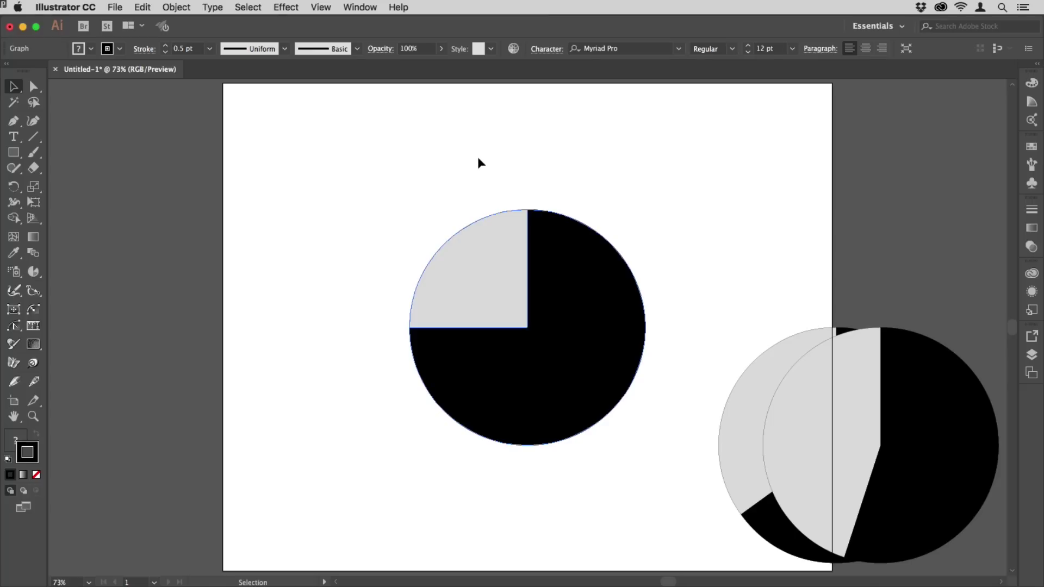
Set the stroke of all three pie graphs to None, then deselect them
{"action": "left_click_drag", "start_coordinate": [479, 158], "coordinate": [895, 456]}
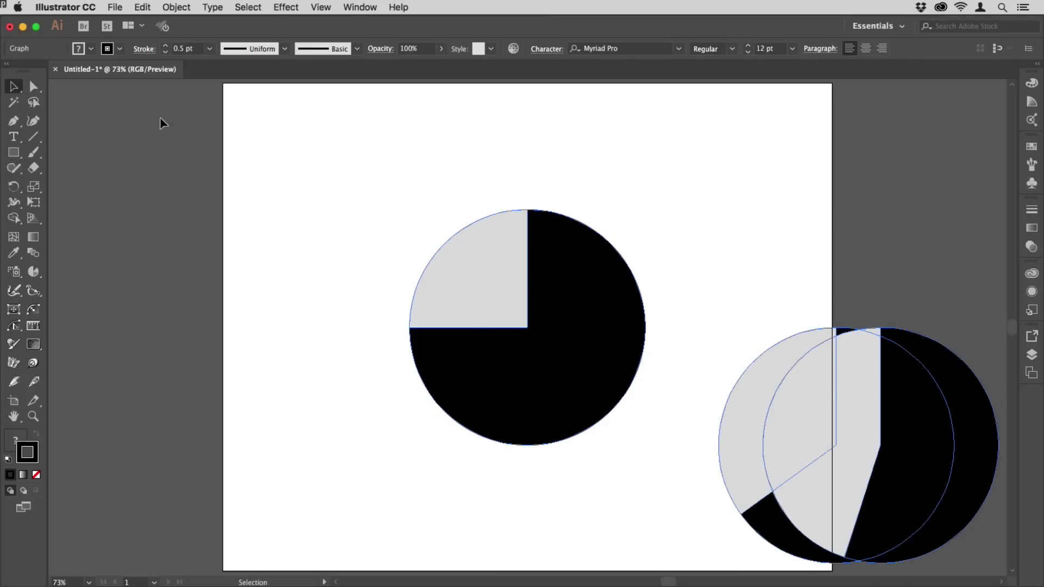
{"action": "left_click", "coordinate": [121, 50]}
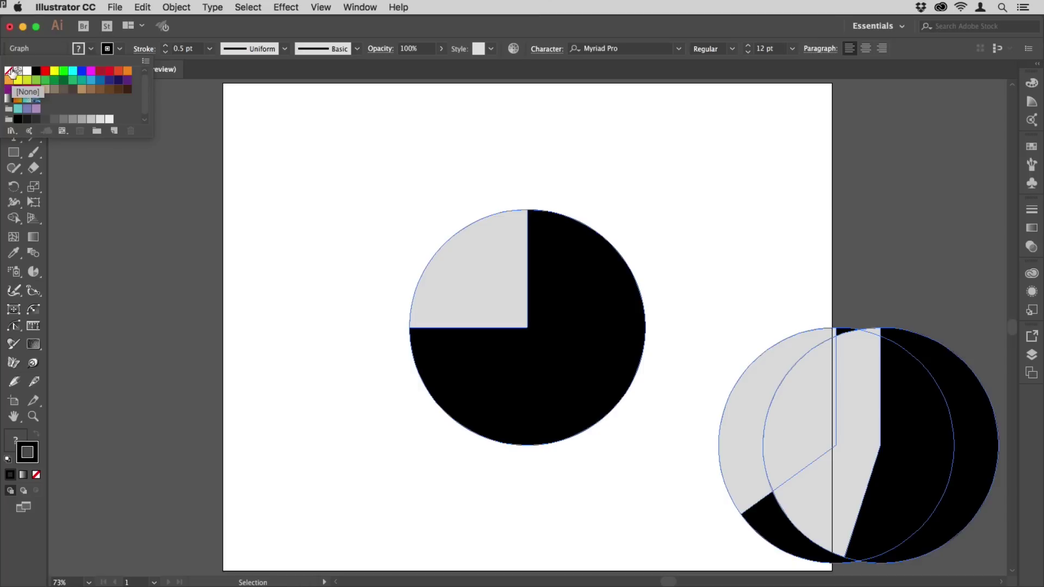
{"action": "left_click", "coordinate": [8, 71]}
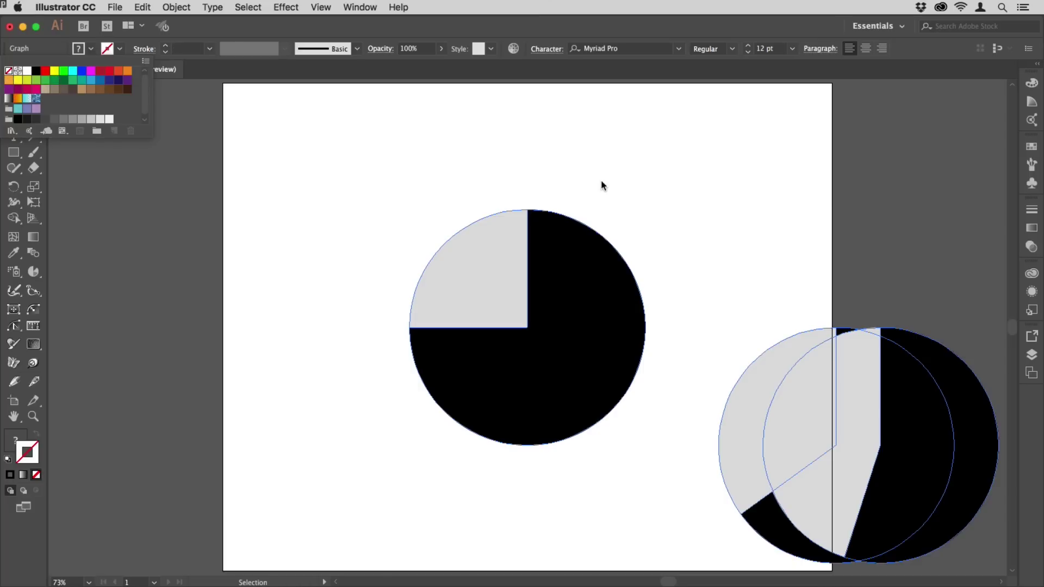
{"action": "left_click", "coordinate": [702, 202]}
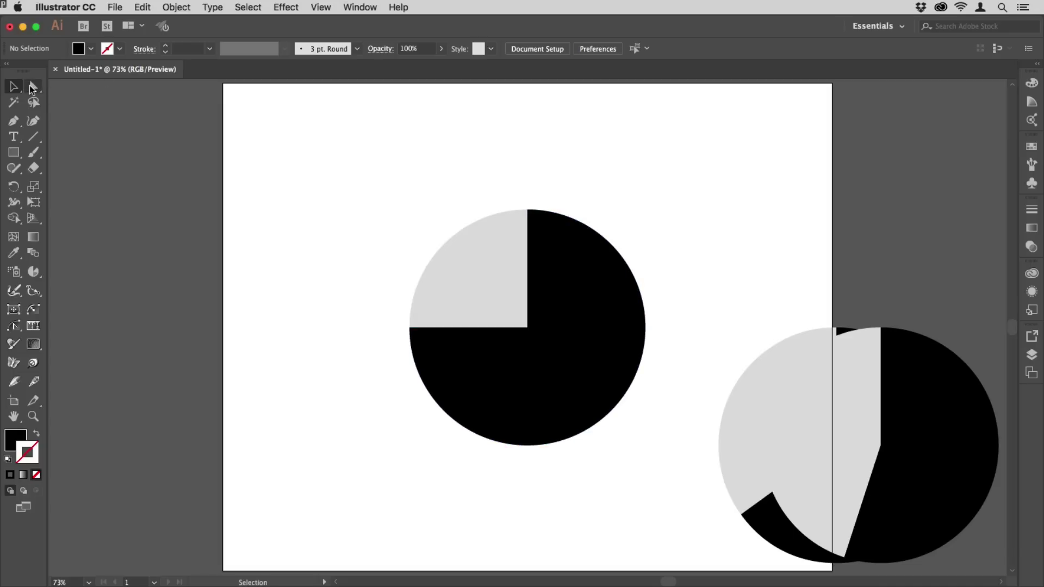
Select the black 75% wedge and every other slice sharing its black fill
{"action": "left_click", "coordinate": [32, 88]}
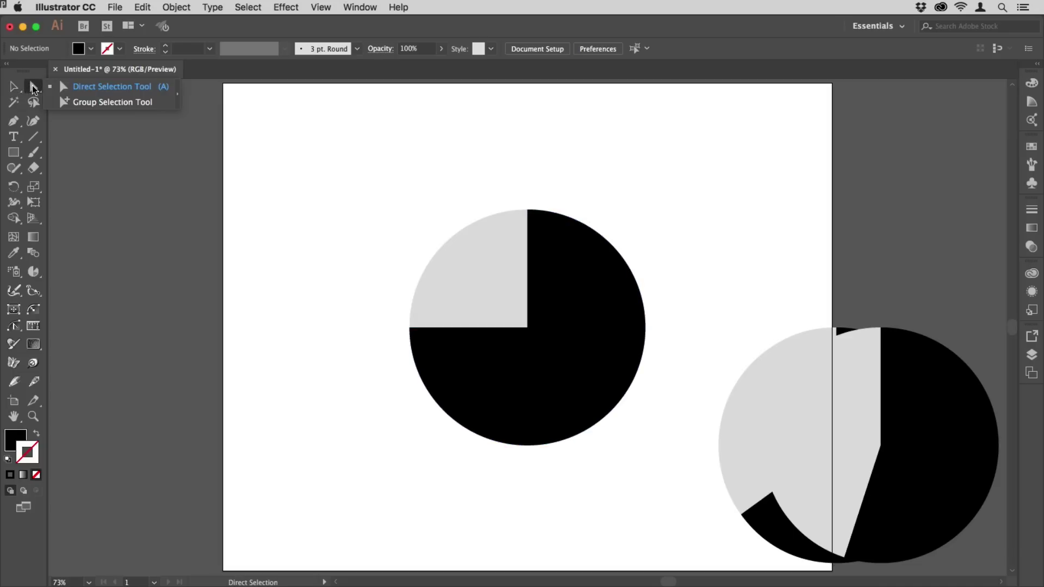
{"action": "left_click", "coordinate": [111, 106]}
{"action": "left_click", "coordinate": [582, 281]}
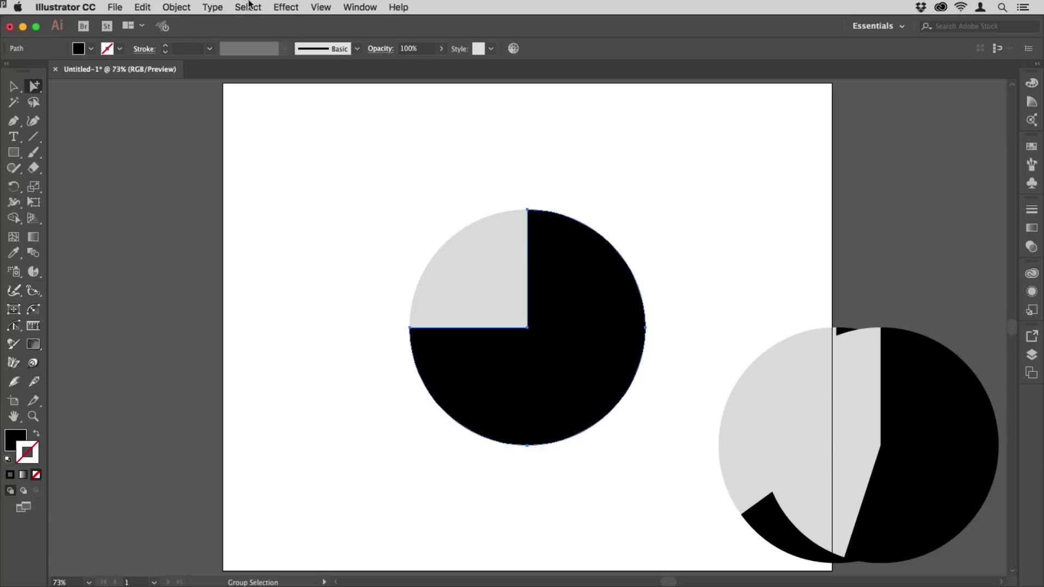
{"action": "left_click", "coordinate": [247, 7]}
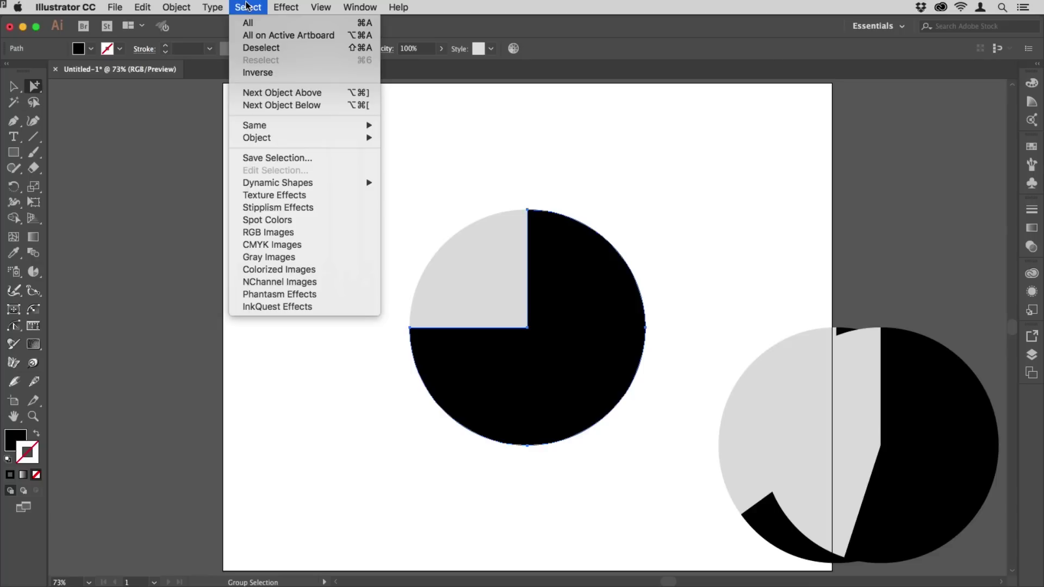
{"action": "mouse_move", "coordinate": [287, 125]}
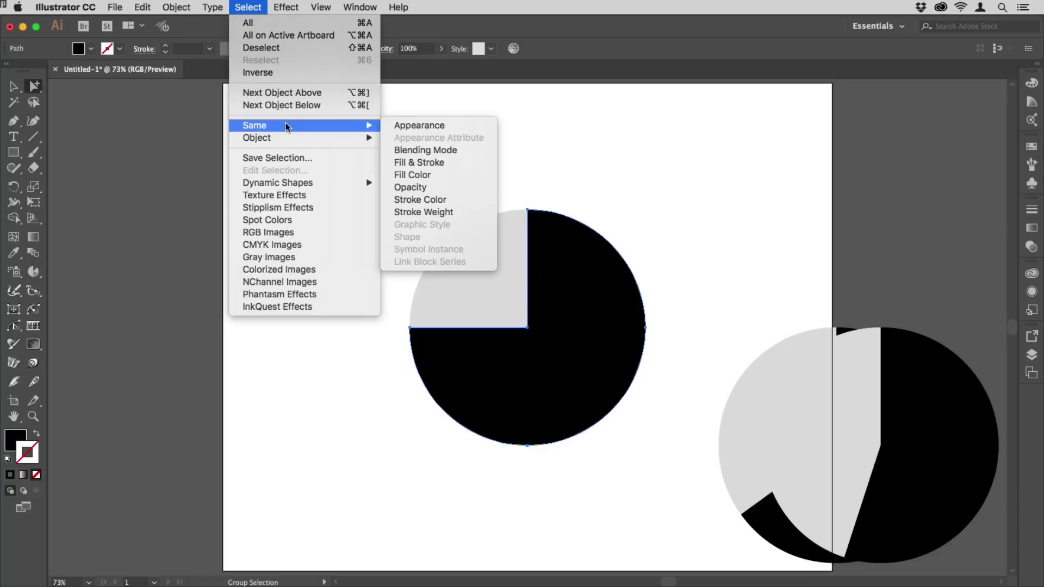
{"action": "left_click", "coordinate": [427, 175]}
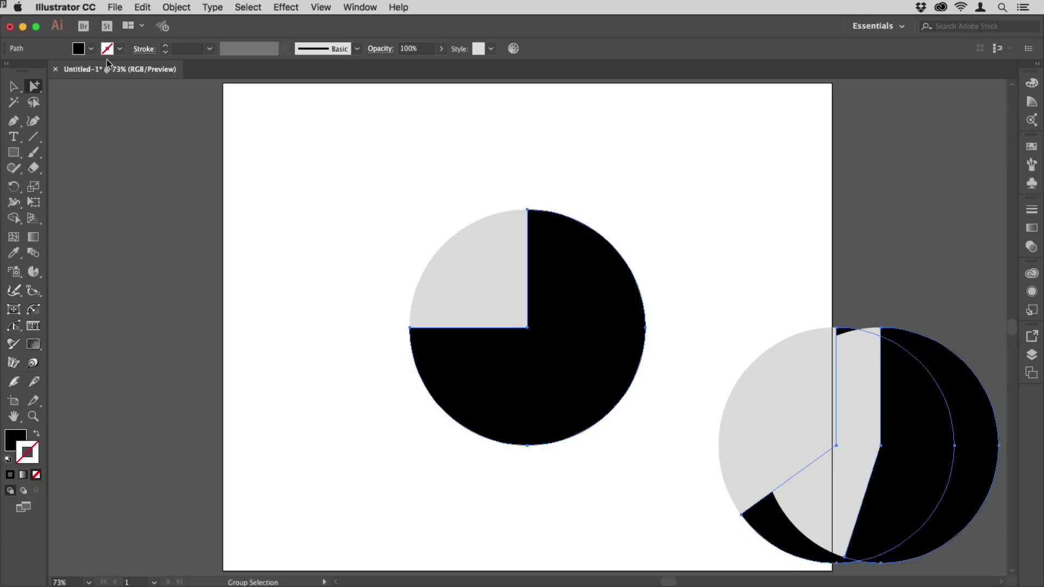
Fill the selected black slices with dark crimson red
{"action": "left_click", "coordinate": [91, 48]}
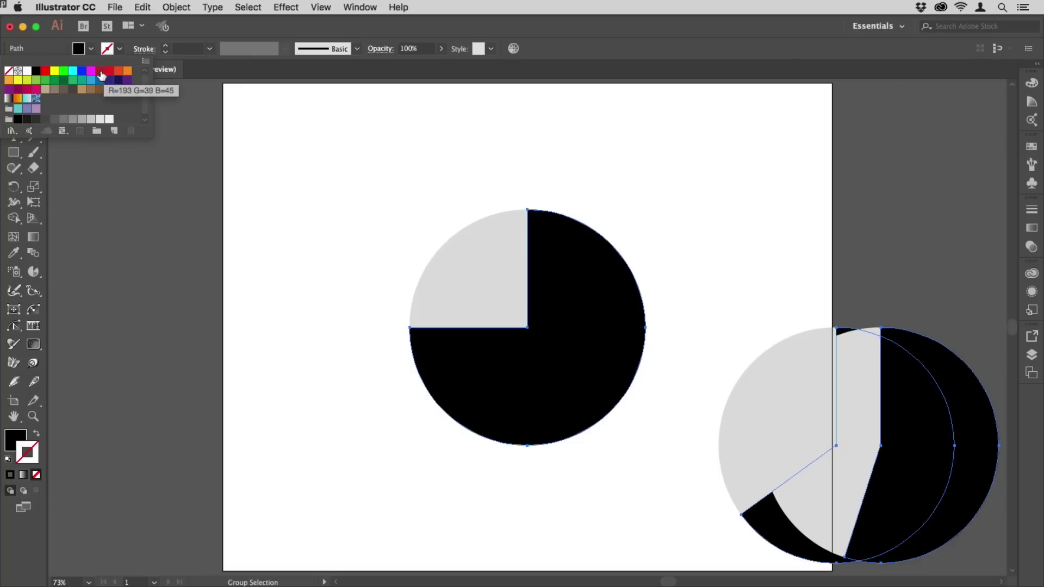
{"action": "left_click", "coordinate": [108, 72]}
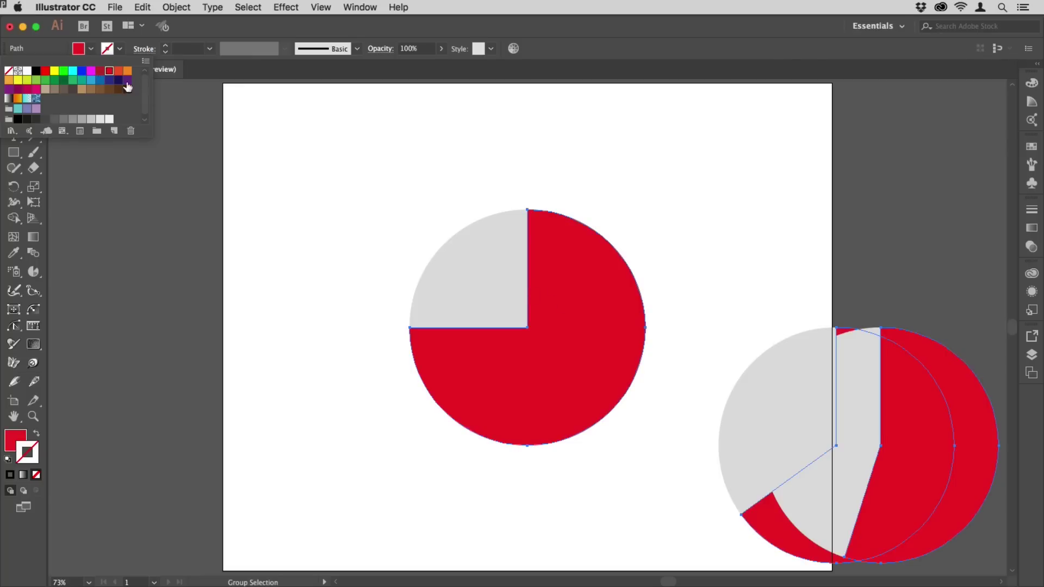
{"action": "left_click", "coordinate": [100, 72]}
{"action": "left_click", "coordinate": [401, 210]}
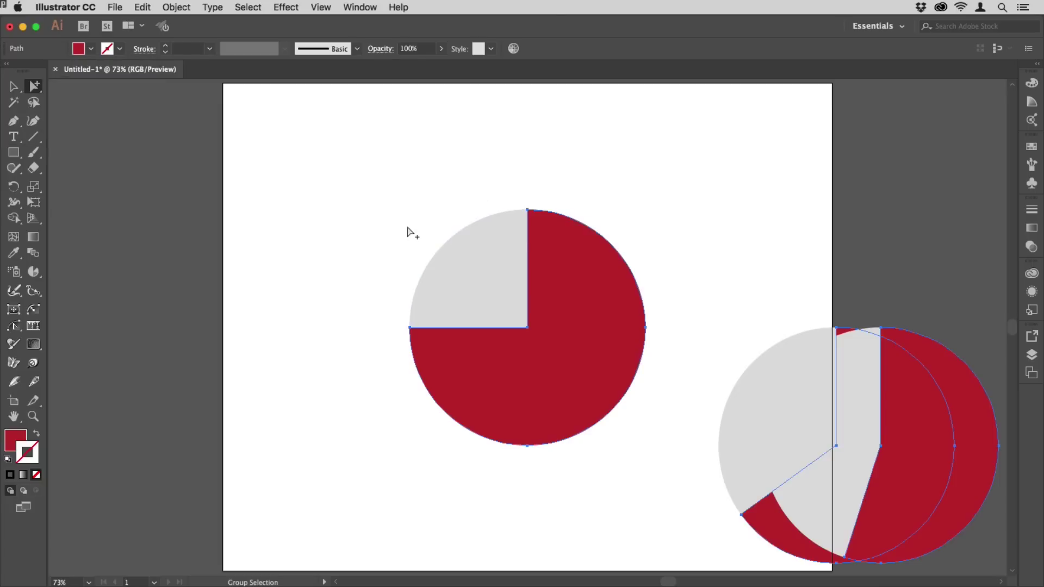
Select the light-grey quarter slice and all other slices with the same grey fill
{"action": "left_click", "coordinate": [407, 232]}
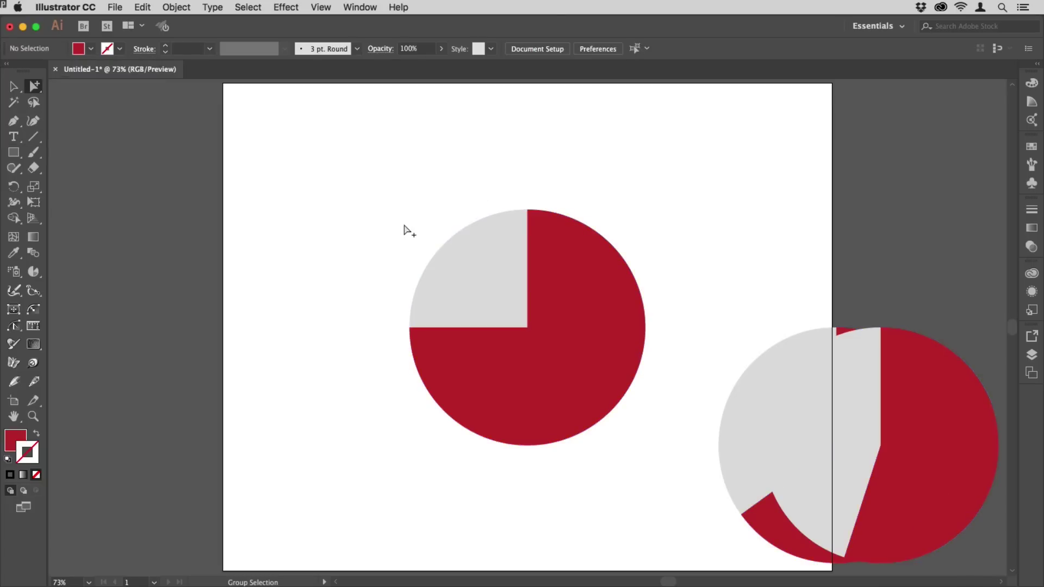
{"action": "left_click", "coordinate": [480, 269]}
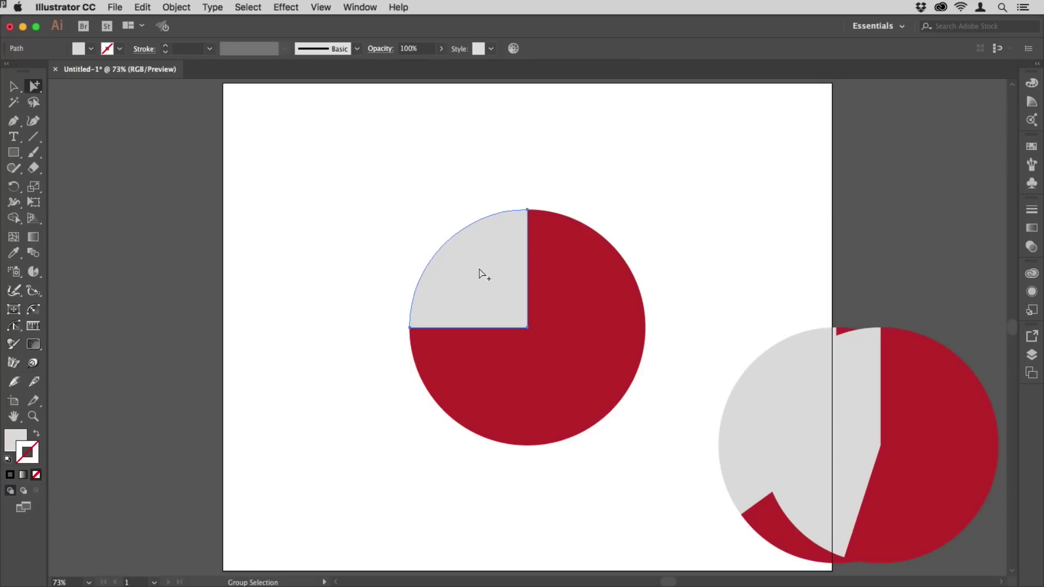
{"action": "left_click", "coordinate": [249, 7]}
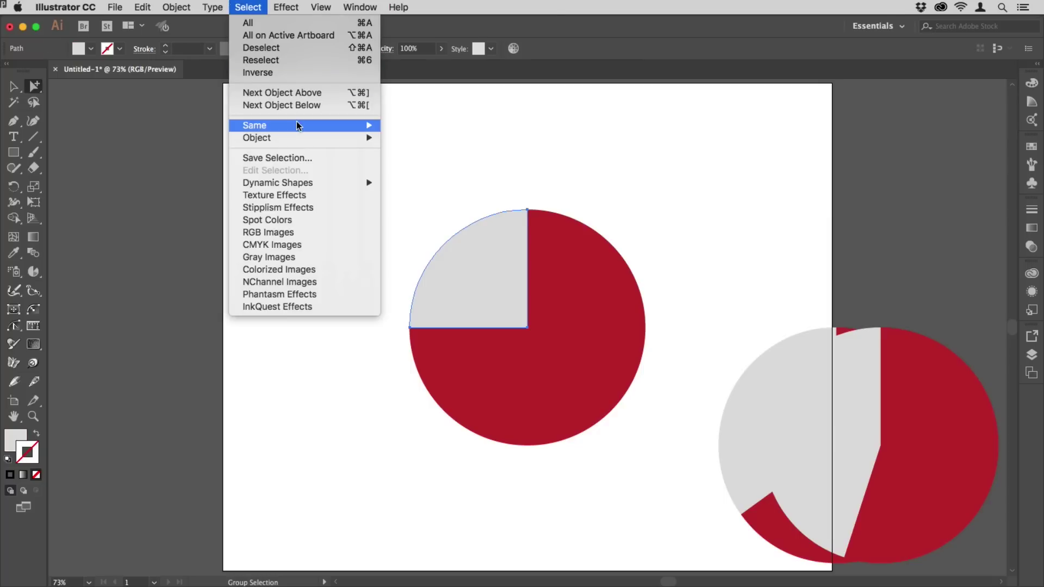
{"action": "mouse_move", "coordinate": [303, 125]}
{"action": "left_click", "coordinate": [428, 176]}
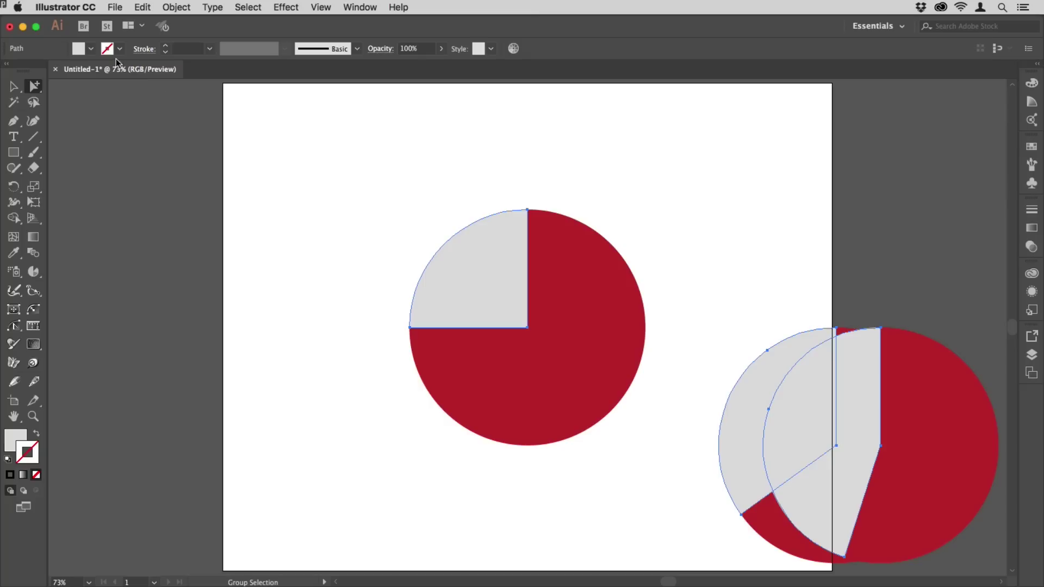
Set the grey slices' fill to None and deselect everything
{"action": "left_click", "coordinate": [91, 50]}
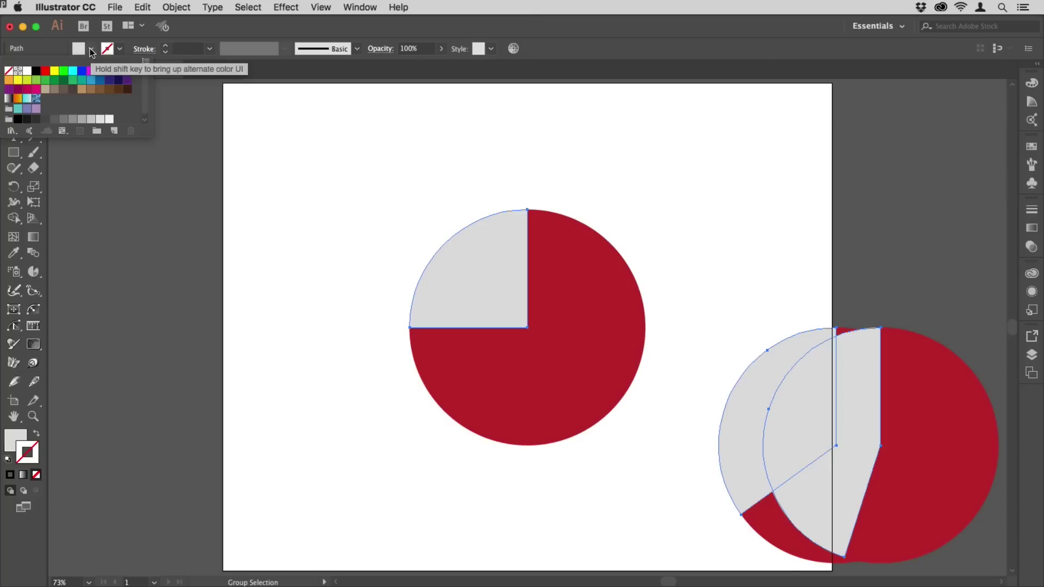
{"action": "left_click", "coordinate": [9, 70]}
{"action": "key", "text": "Escape"}
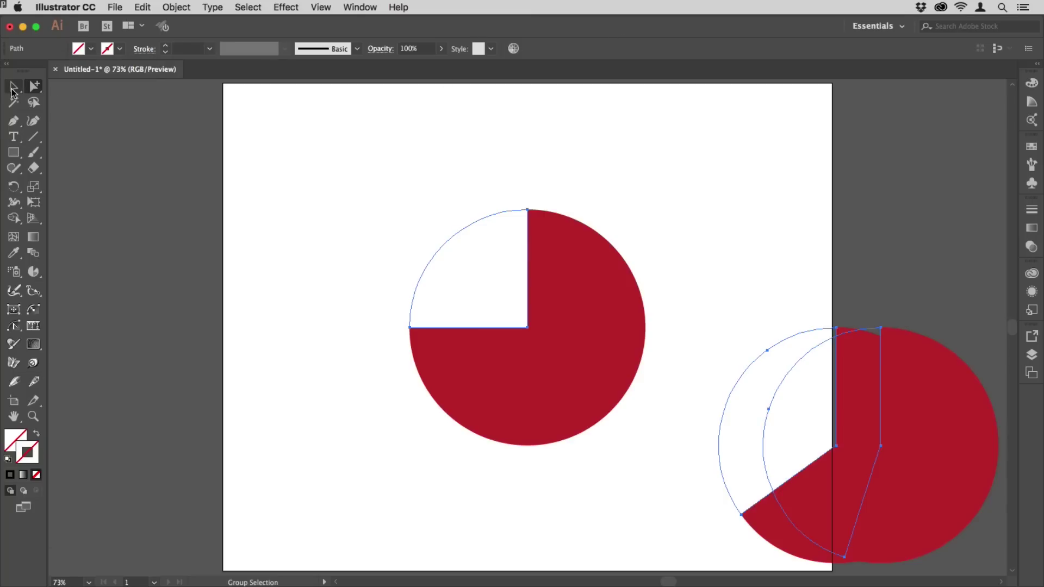
{"action": "key", "text": "v"}
{"action": "left_click", "coordinate": [394, 159]}
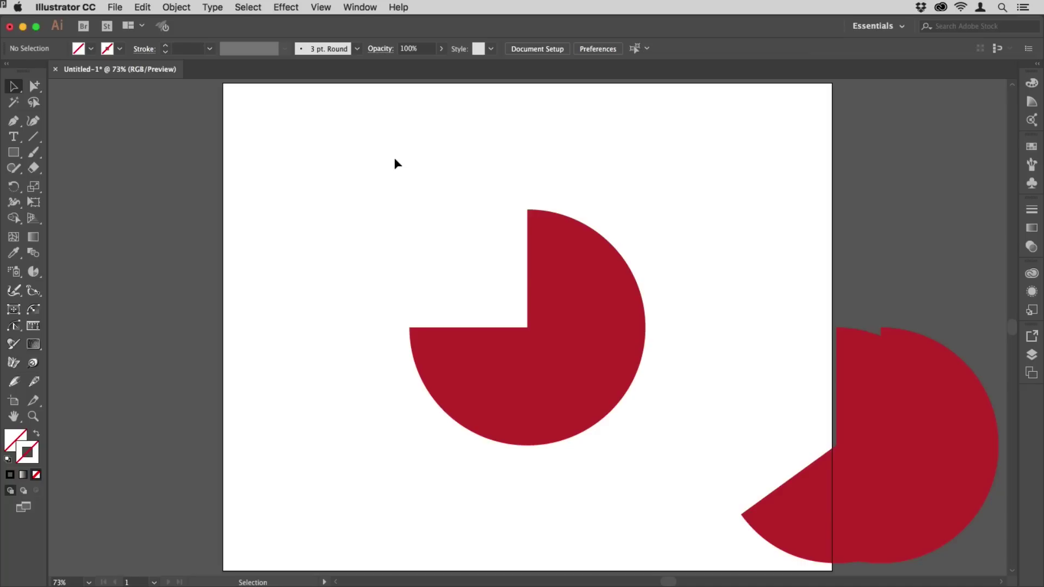
{"action": "key", "text": "backslash"}
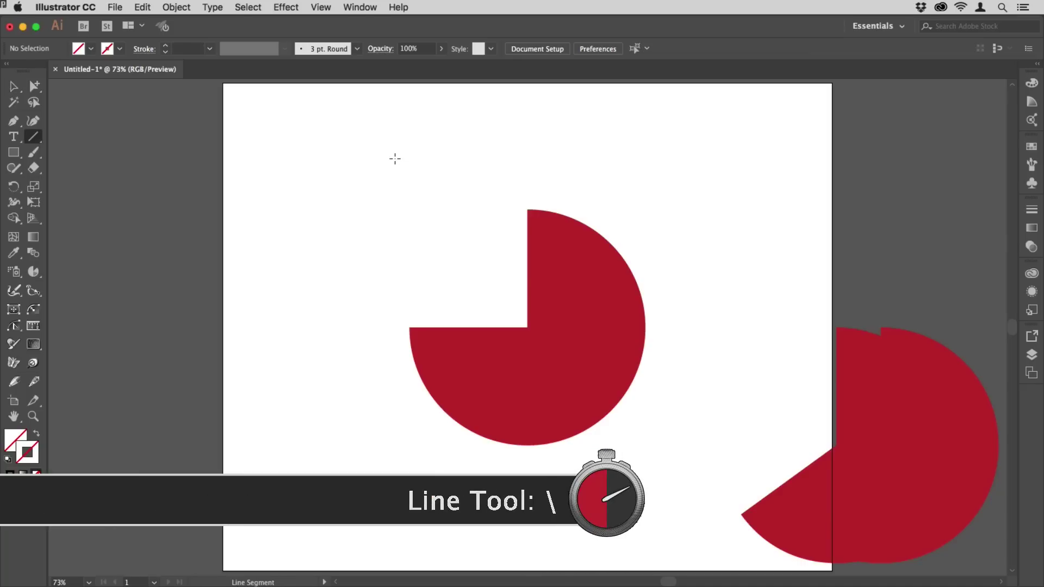
Draw a trial polar grid left of the red pie, adjusting its rings and dividers
{"action": "left_click", "coordinate": [33, 141]}
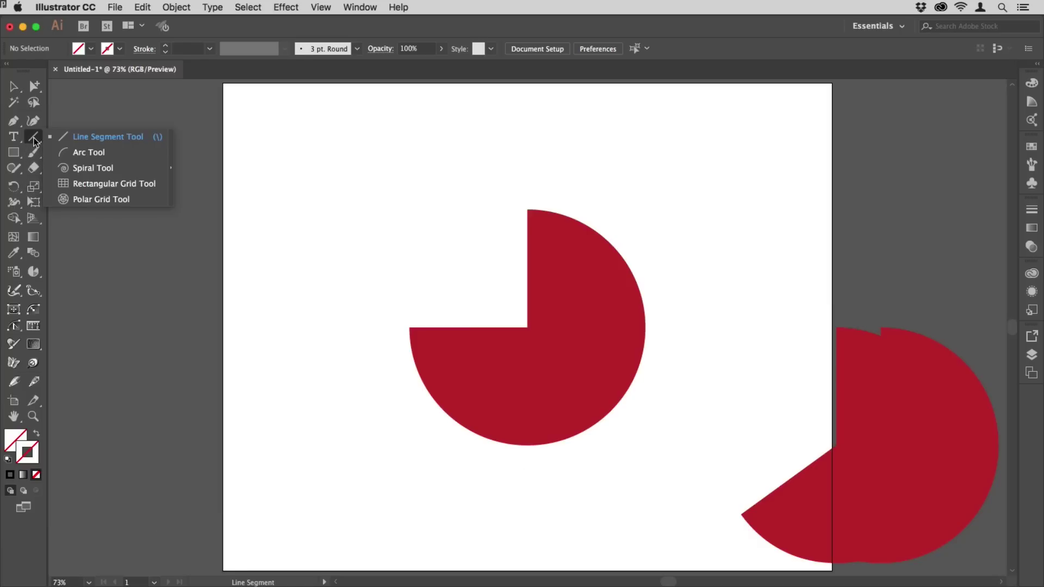
{"action": "left_click", "coordinate": [101, 202]}
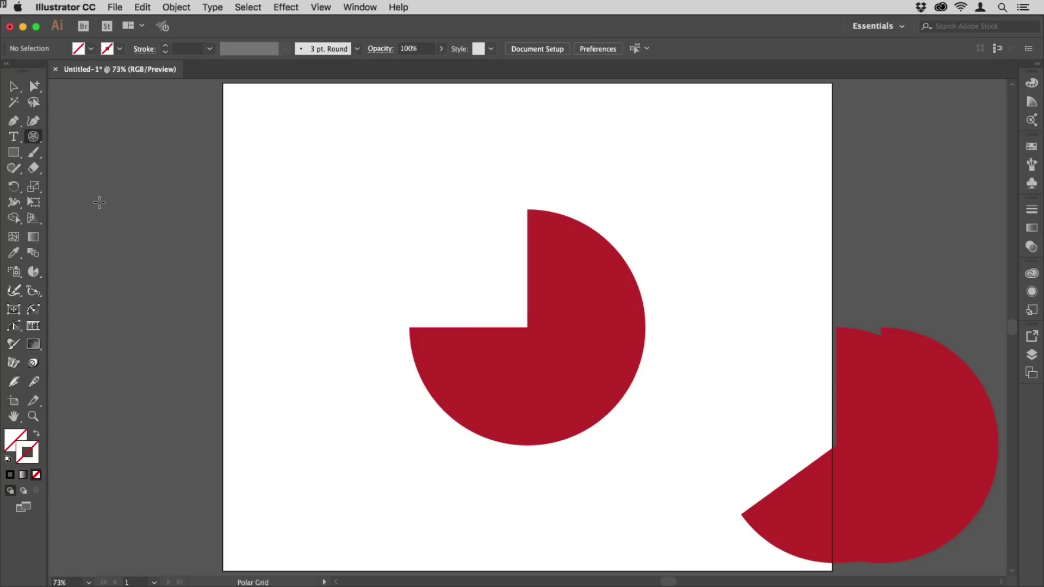
{"action": "left_click_drag", "start_coordinate": [182, 177], "coordinate": [480, 475]}
{"action": "key", "text": "Left"}
{"action": "key", "text": "Left"}
{"action": "key", "text": "Left"}
{"action": "key", "text": "Left"}
{"action": "key", "text": "Left"}
{"action": "key", "text": "Up"}
{"action": "key", "text": "Up"}
{"action": "key", "text": "Up"}
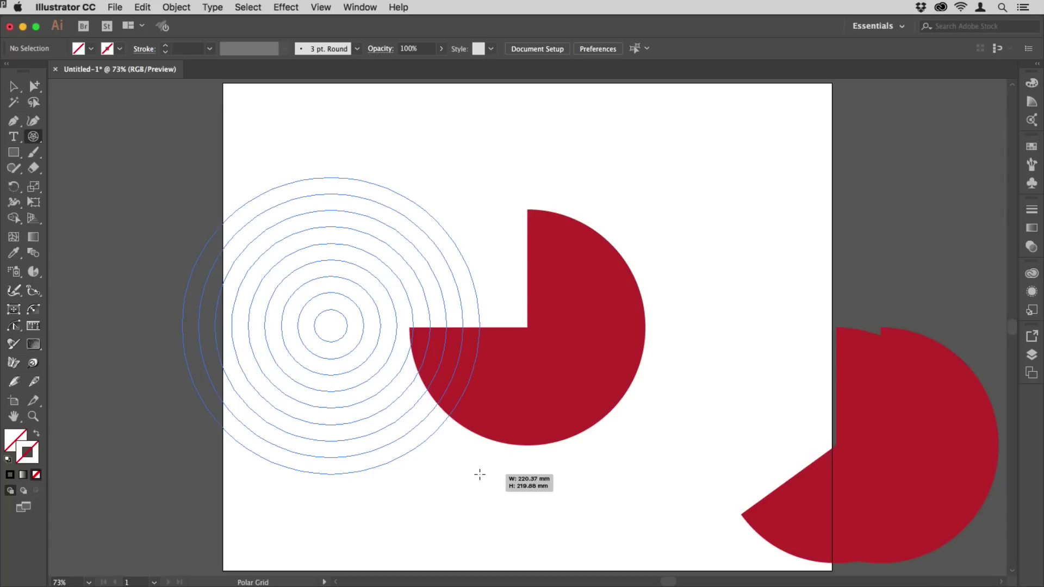
{"action": "key", "text": "Down"}
{"action": "left_click_drag", "start_coordinate": [480, 475], "coordinate": [480, 474]}
{"action": "key", "text": "Down"}
{"action": "key", "text": "Down"}
{"action": "key", "text": "Down"}
{"action": "key", "text": "Right"}
{"action": "key", "text": "Right"}
{"action": "key", "text": "Right"}
{"action": "key", "text": "Right"}
{"action": "key", "text": "Right"}
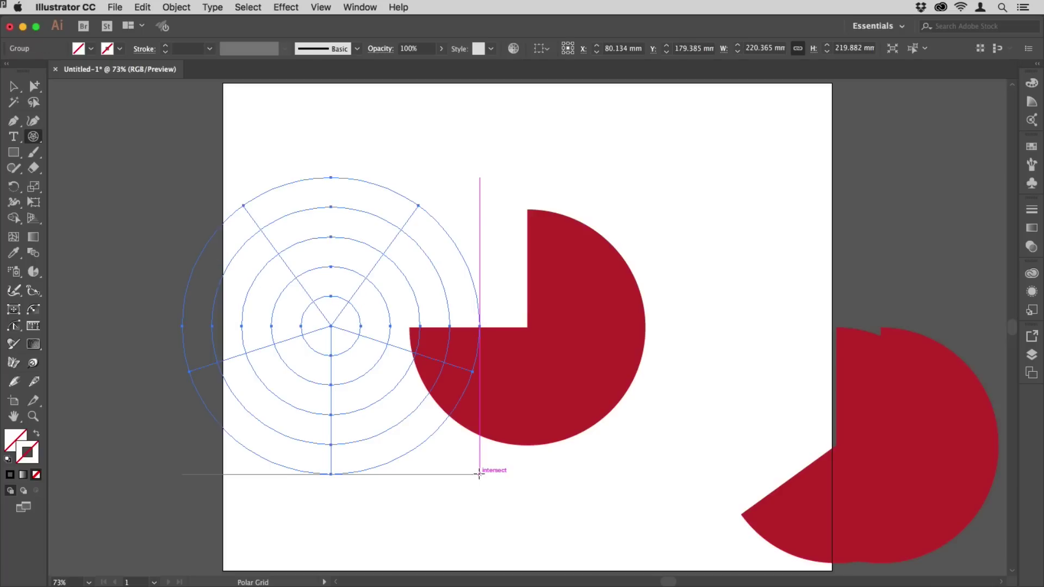
{"action": "key", "text": "super+shift+a"}
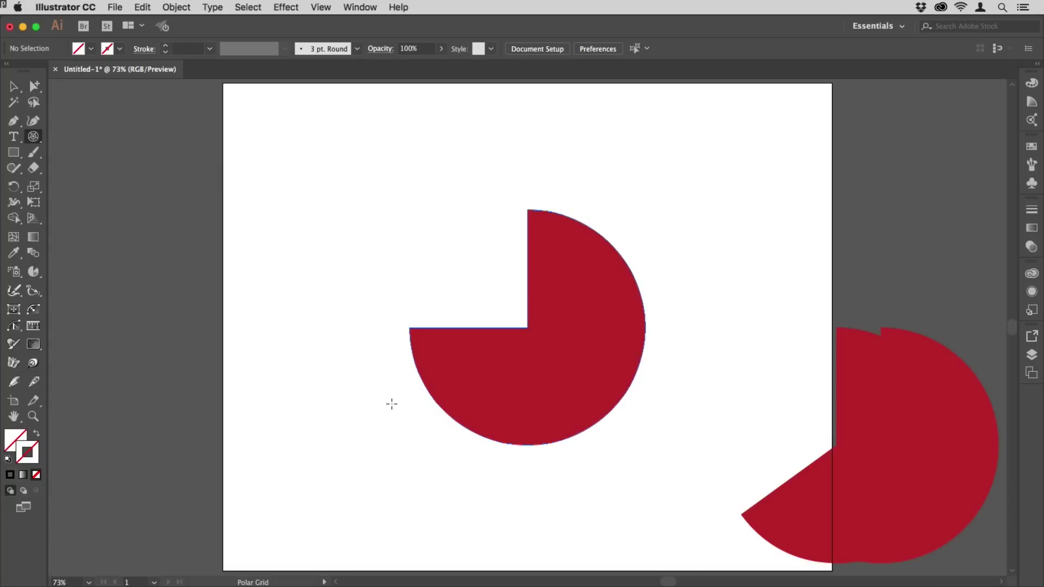
Create a 200 × 200 mm polar grid with 0 radial dividers over the red pie
{"action": "left_click", "coordinate": [354, 308]}
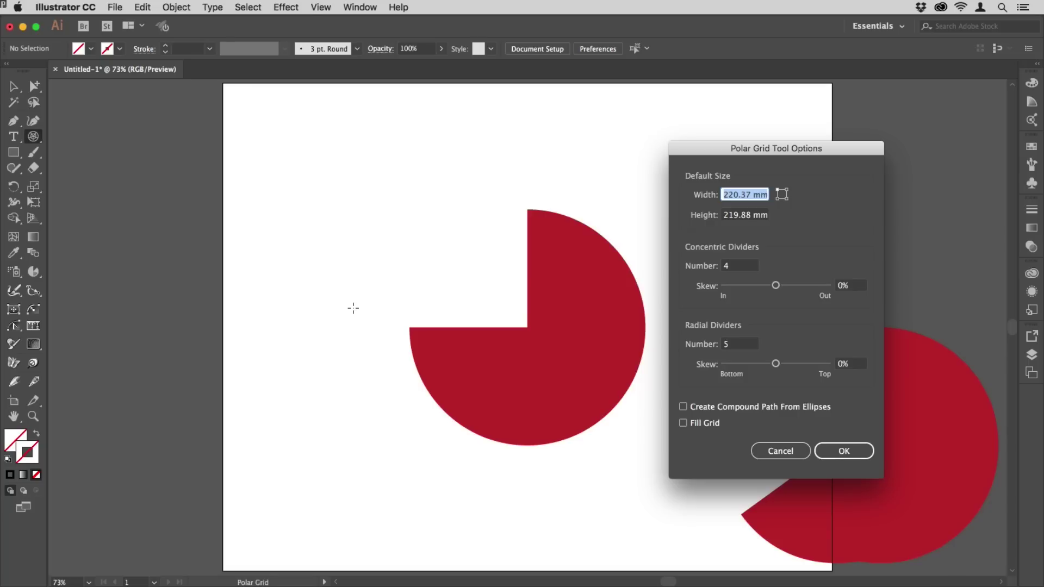
{"action": "type", "text": "200"}
{"action": "key", "text": "Tab"}
{"action": "type", "text": "200"}
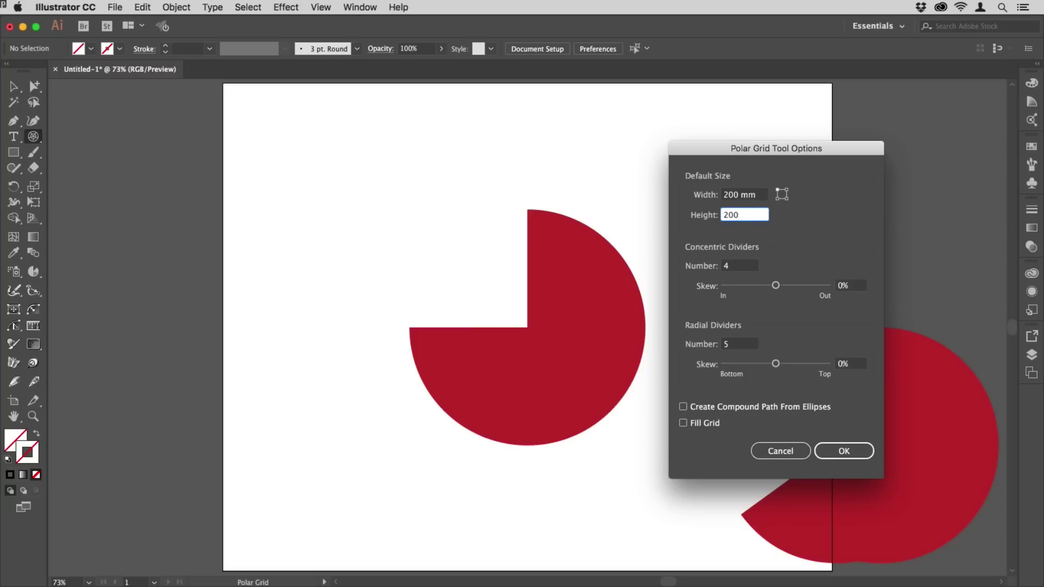
{"action": "key", "text": "Tab"}
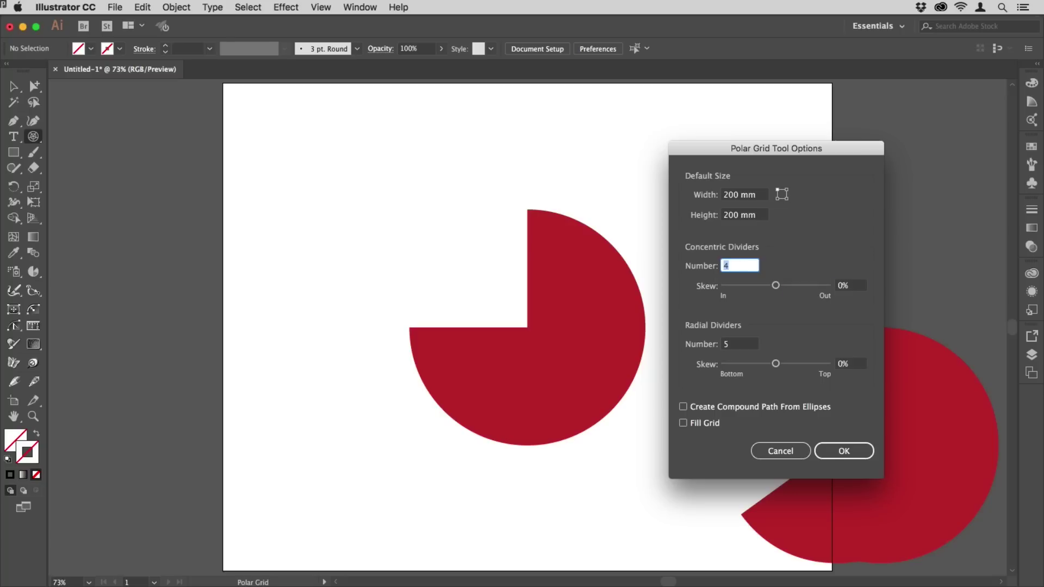
{"action": "key", "text": "Tab"}
{"action": "key", "text": "Tab"}
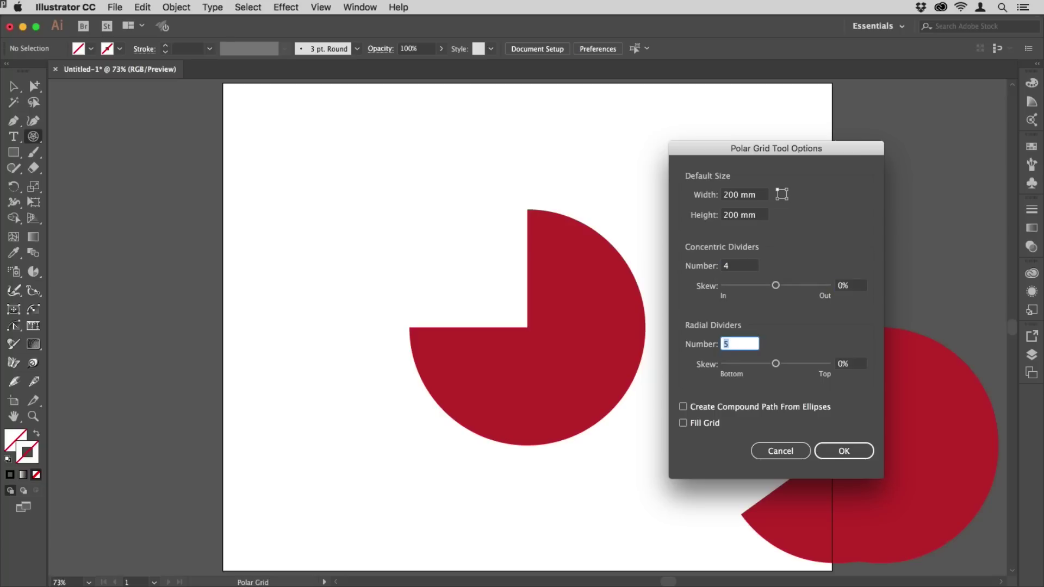
{"action": "type", "text": "0"}
{"action": "left_click", "coordinate": [844, 451]}
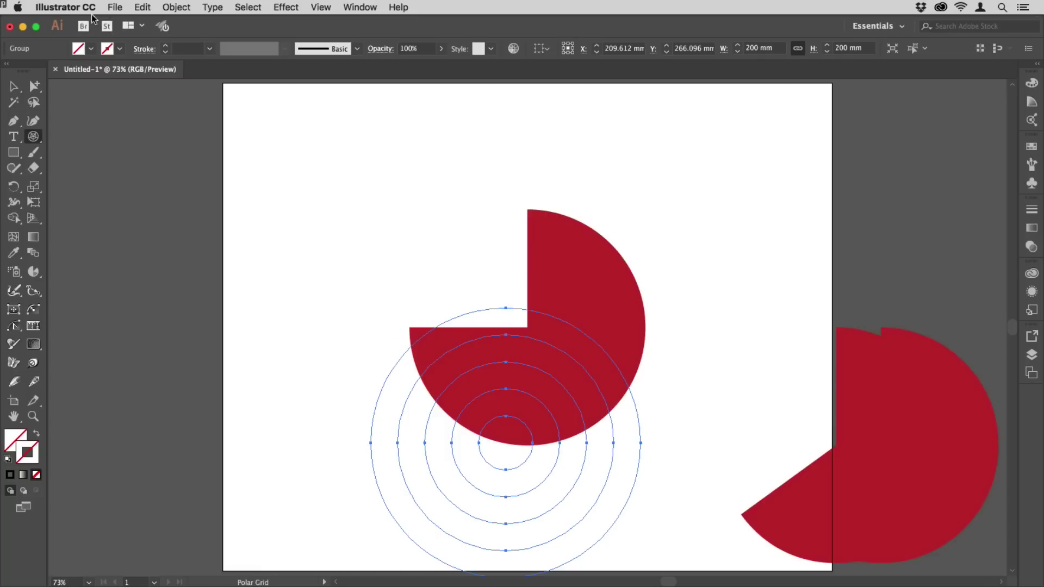
Give the polar grid a black stroke and raise its weight to 50 pt
{"action": "left_click", "coordinate": [120, 50]}
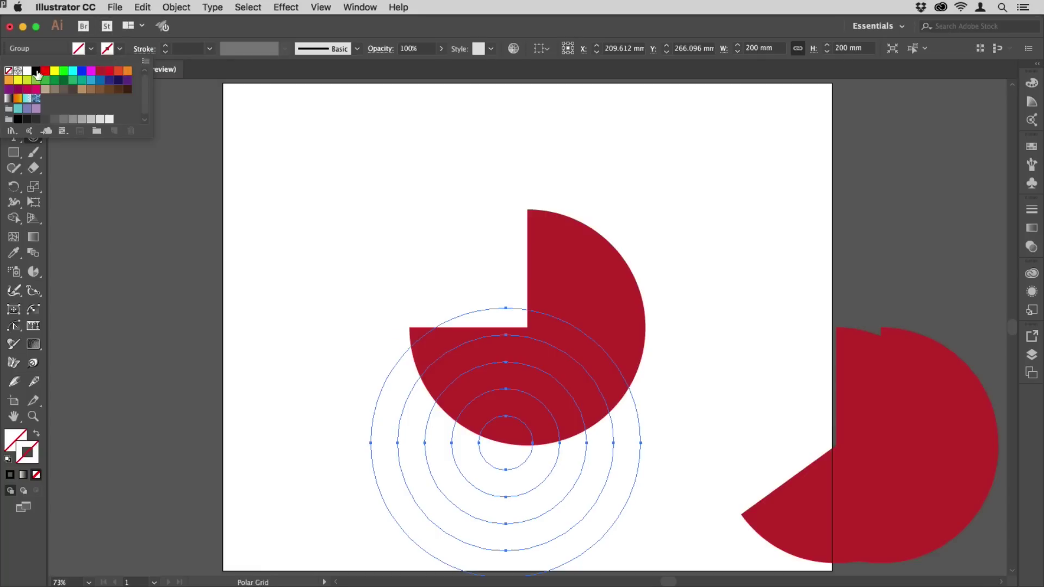
{"action": "left_click", "coordinate": [36, 71]}
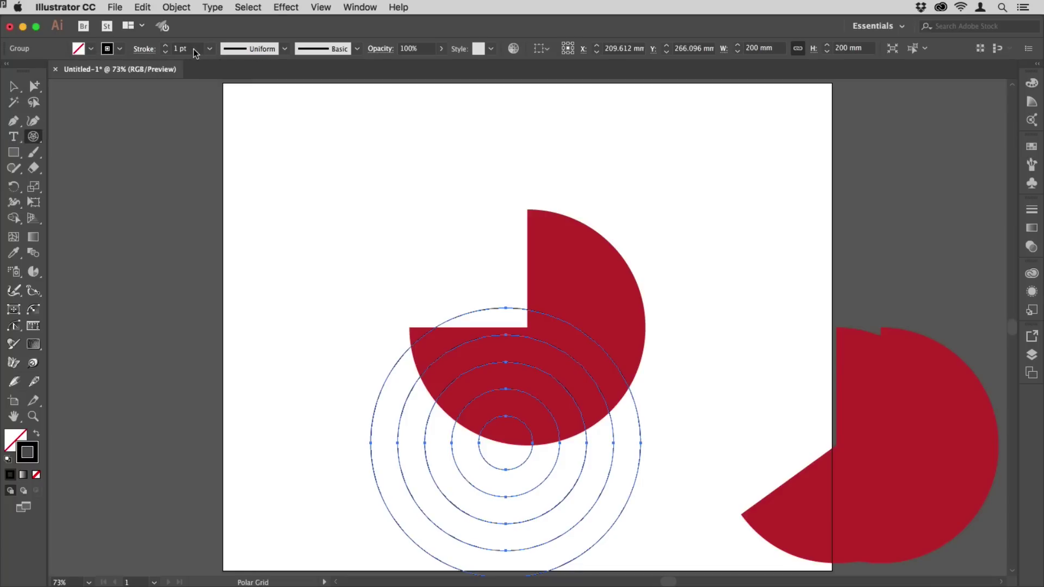
{"action": "left_click", "coordinate": [193, 50]}
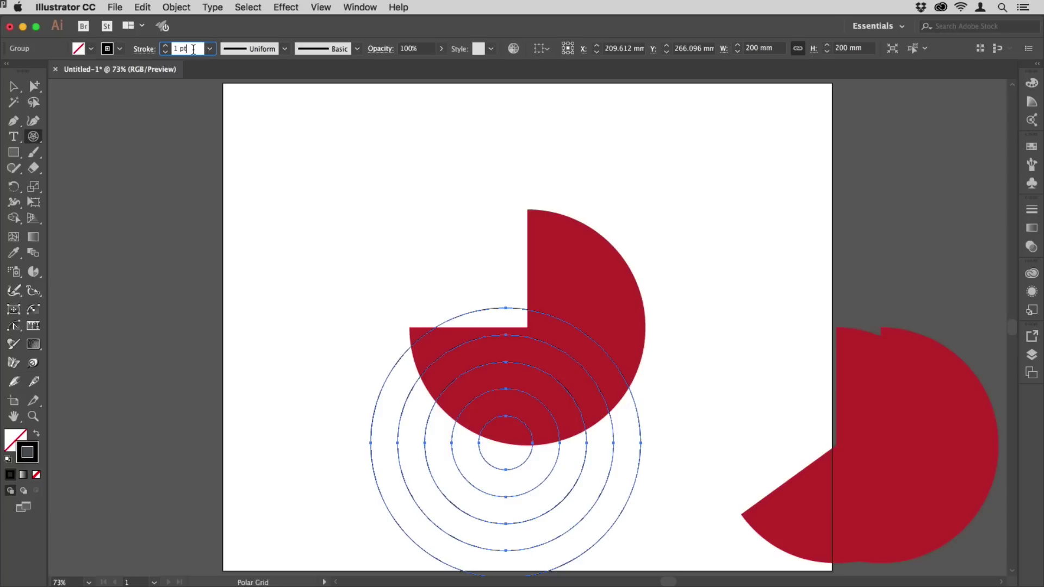
{"action": "type", "text": "0"}
{"action": "key", "text": "Return"}
{"action": "key", "text": "shift+Up"}
{"action": "key", "text": "shift+Up"}
{"action": "key", "text": "shift+Up"}
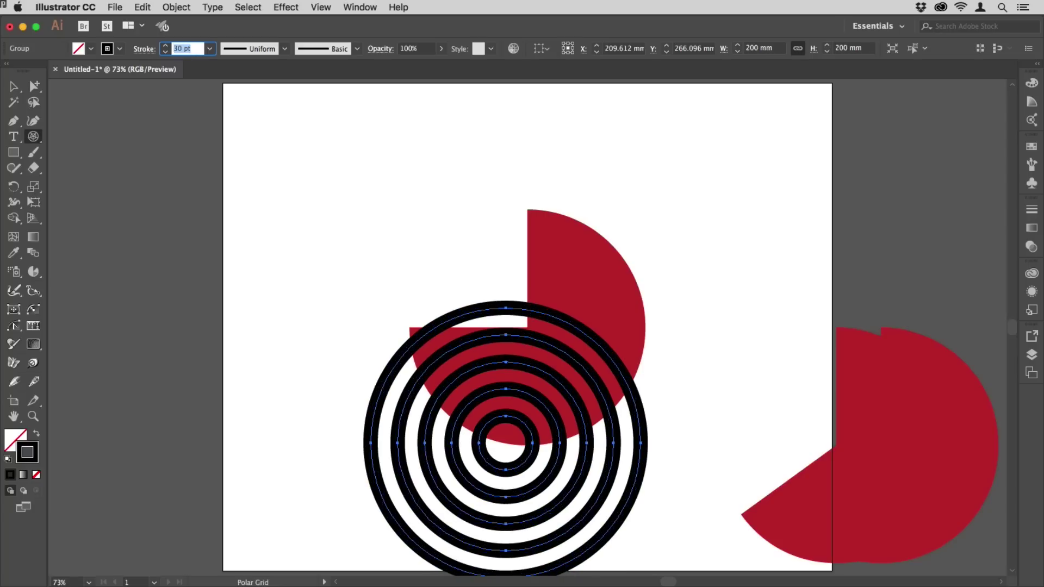
{"action": "key", "text": "shift+Up"}
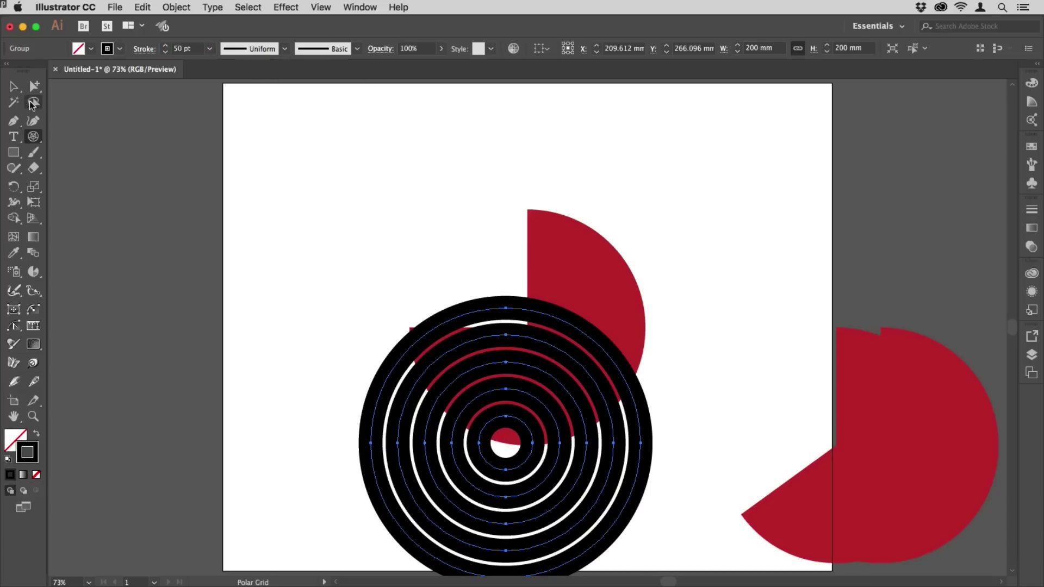
{"action": "left_click", "coordinate": [14, 86]}
Centre the ring grid over the red pie and scale it proportionally to about 187 × 187 mm
{"action": "left_click_drag", "start_coordinate": [525, 470], "coordinate": [548, 356]}
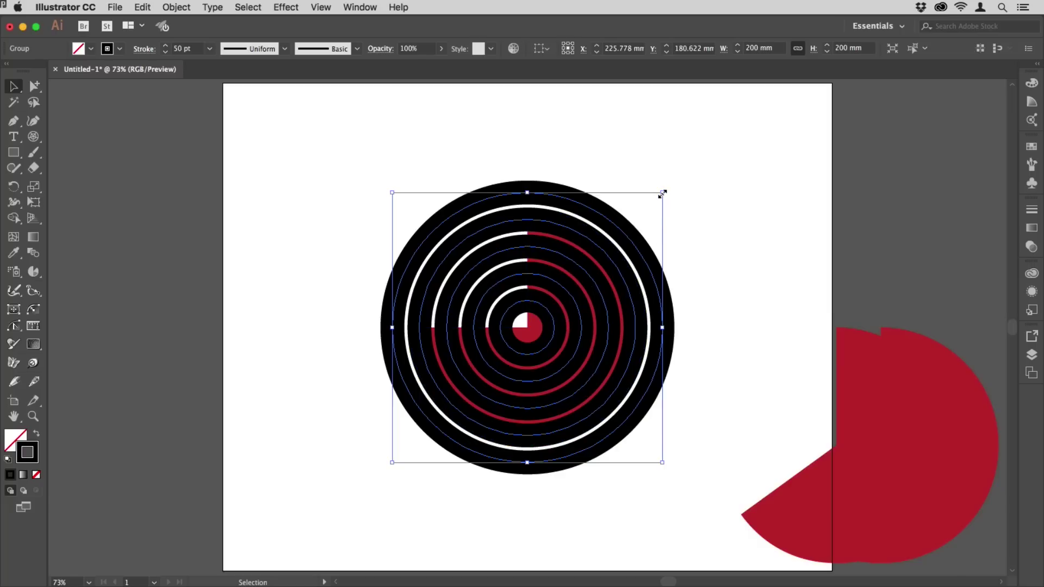
{"action": "key", "text": "shift"}
{"action": "left_click_drag", "start_coordinate": [662, 192], "coordinate": [655, 201]}
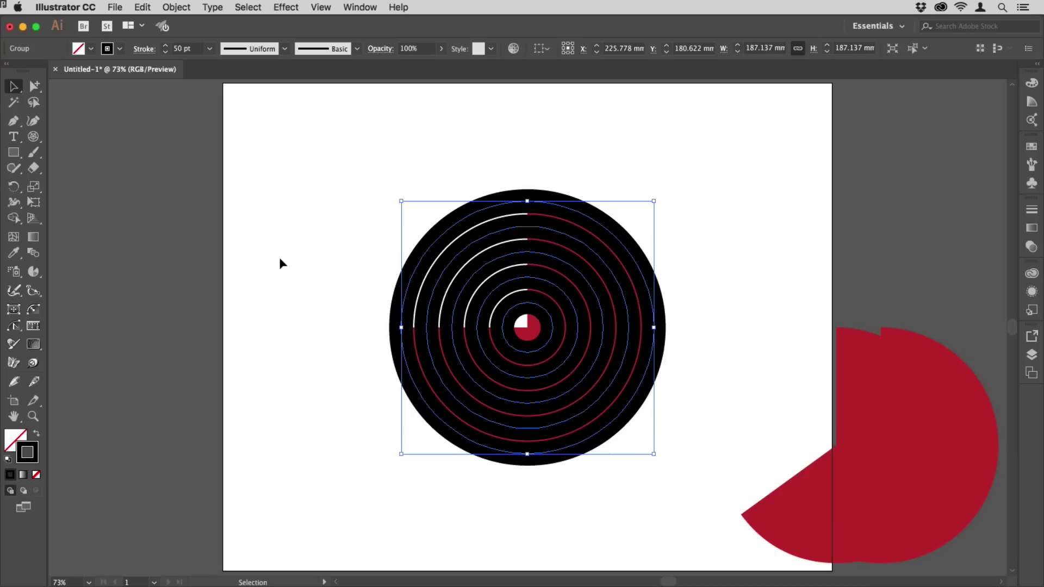
Ungroup the concentric rings and move them off the pie to the upper left
{"action": "key", "text": "shift+super+b"}
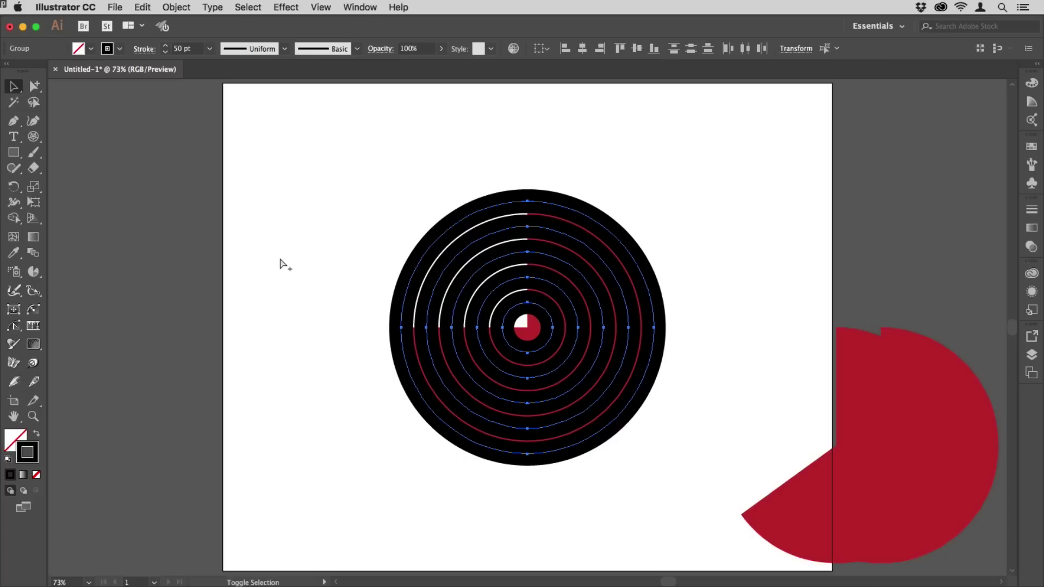
{"action": "key", "text": "super+shift+g"}
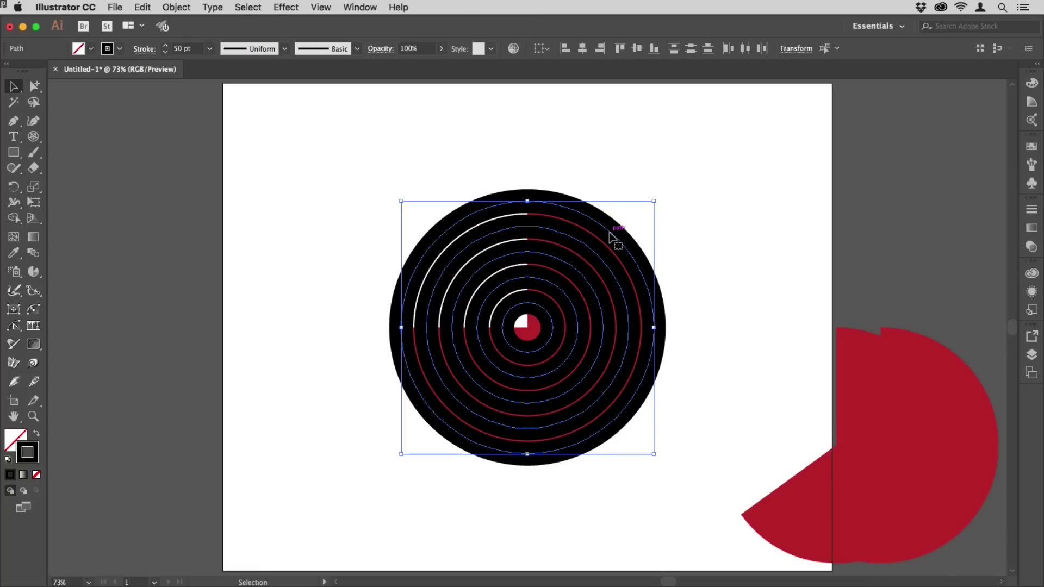
{"action": "left_click_drag", "start_coordinate": [610, 234], "coordinate": [280, 183]}
Delete the outermost and the small innermost ring circles
{"action": "left_click", "coordinate": [286, 181]}
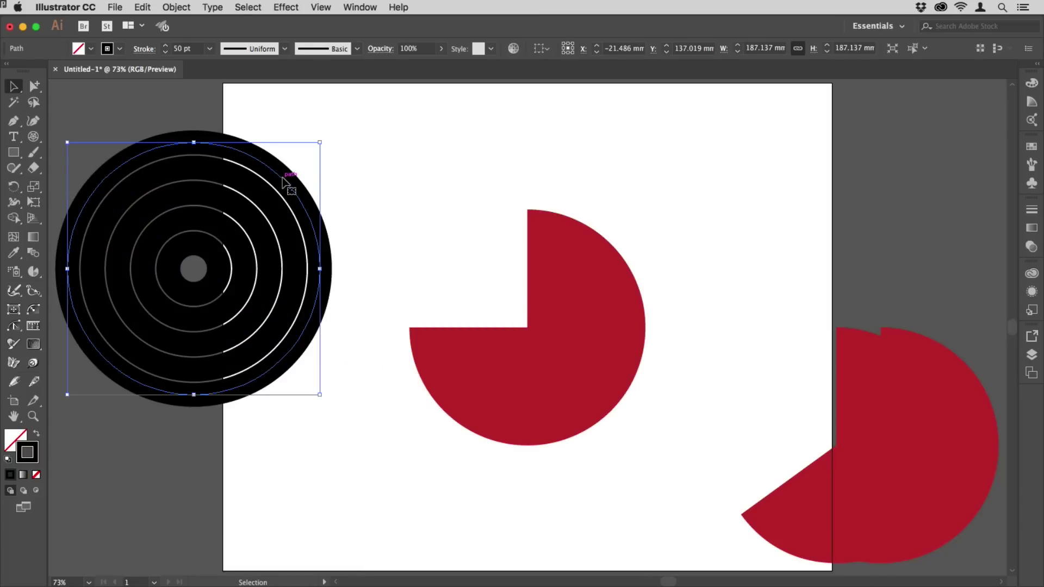
{"action": "key", "text": "Delete"}
{"action": "left_click", "coordinate": [212, 250]}
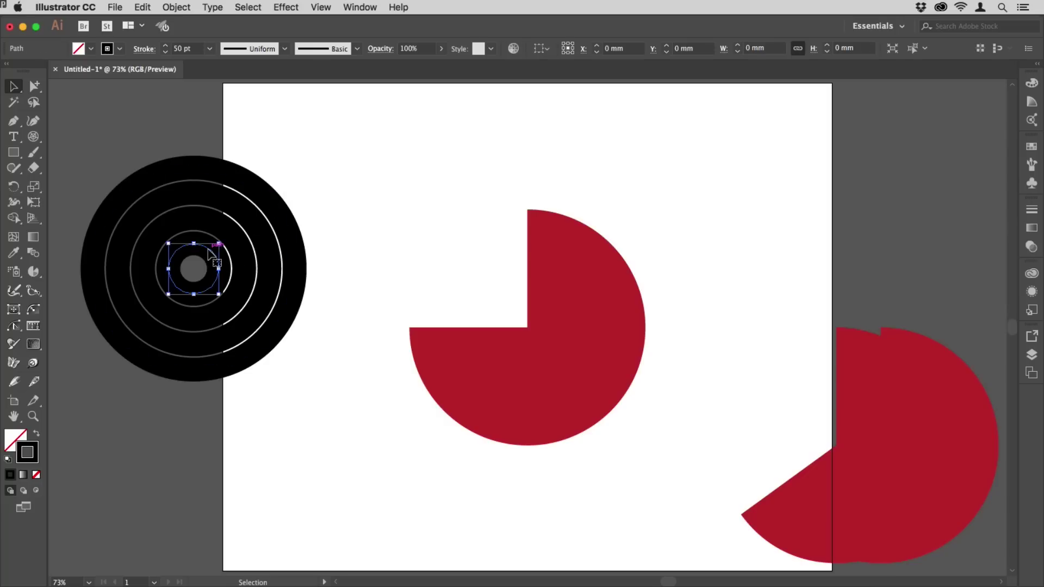
{"action": "key", "text": "Delete"}
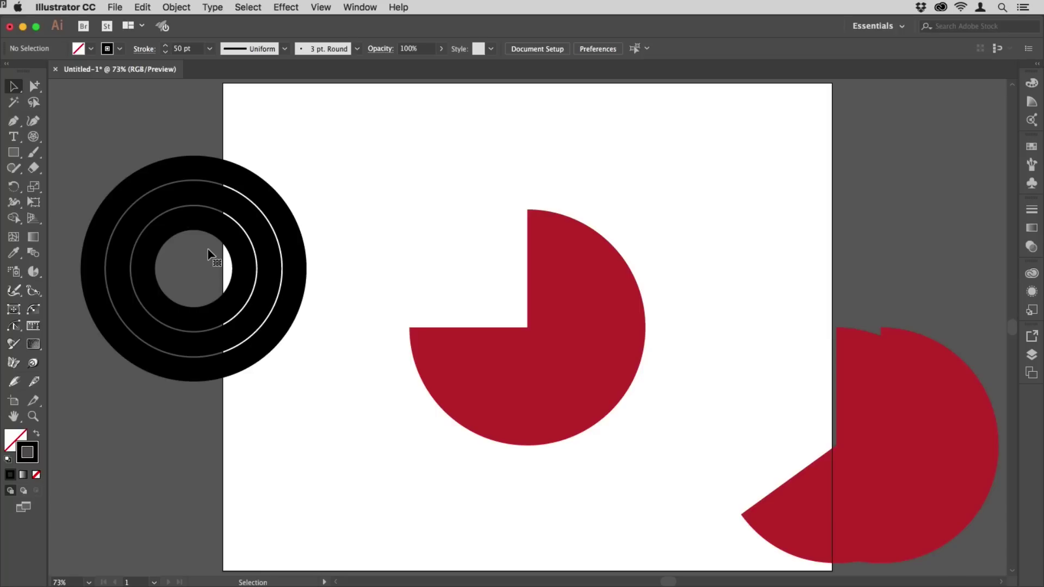
Convert the outermost remaining ring's stroke into a filled outline with Outline Stroke
{"action": "left_click", "coordinate": [180, 171]}
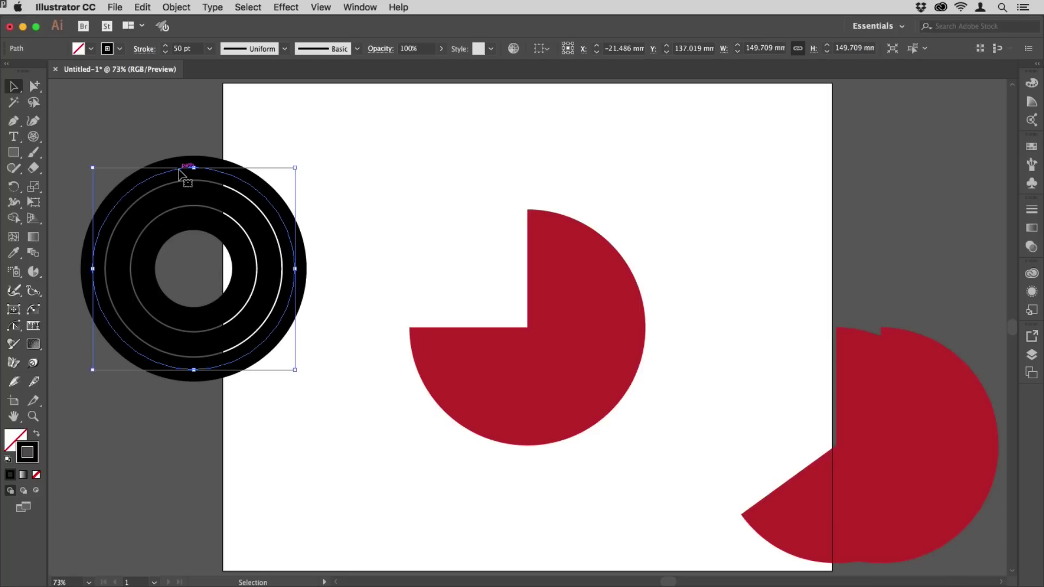
{"action": "left_click", "coordinate": [182, 7]}
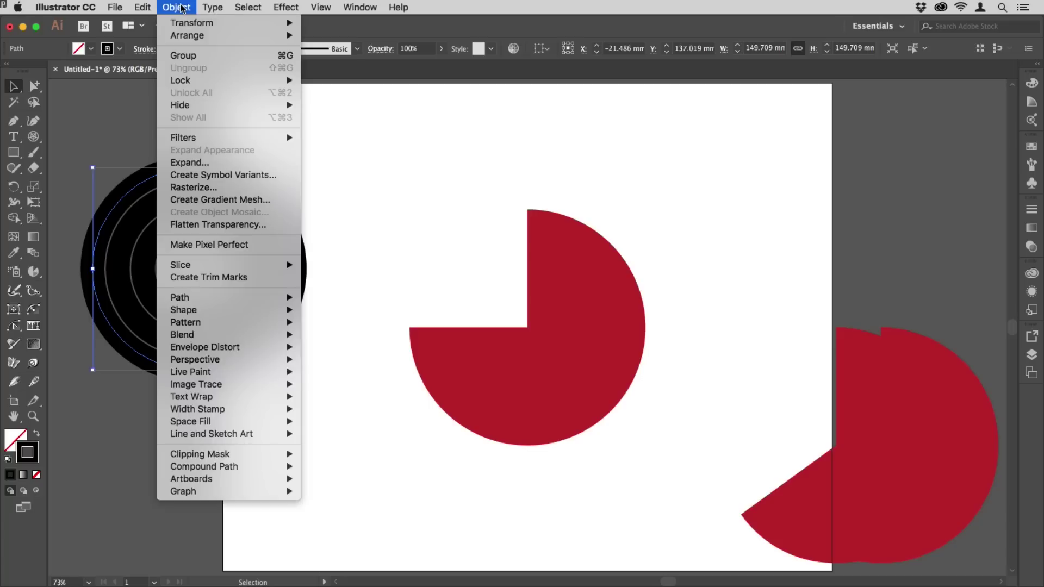
{"action": "mouse_move", "coordinate": [272, 297]}
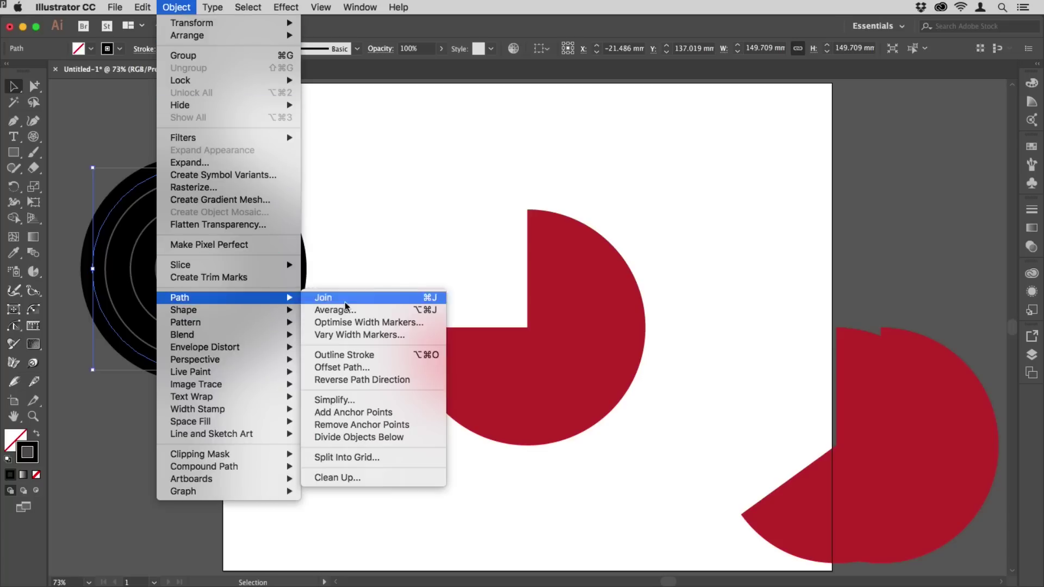
{"action": "left_click", "coordinate": [361, 354]}
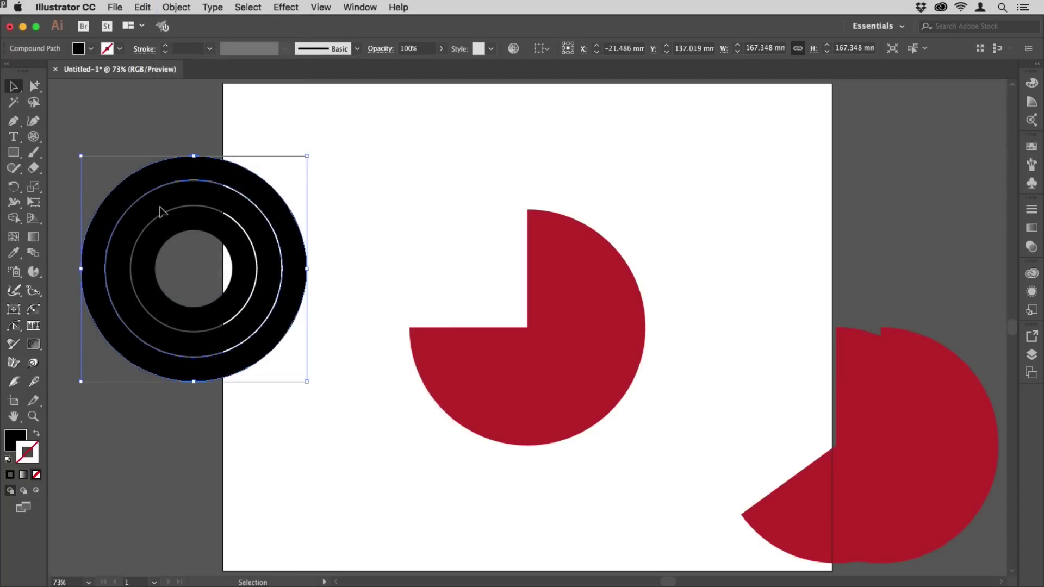
Centre the outlined ring on the red pie and clip the pie with it
{"action": "left_click_drag", "start_coordinate": [137, 188], "coordinate": [475, 248]}
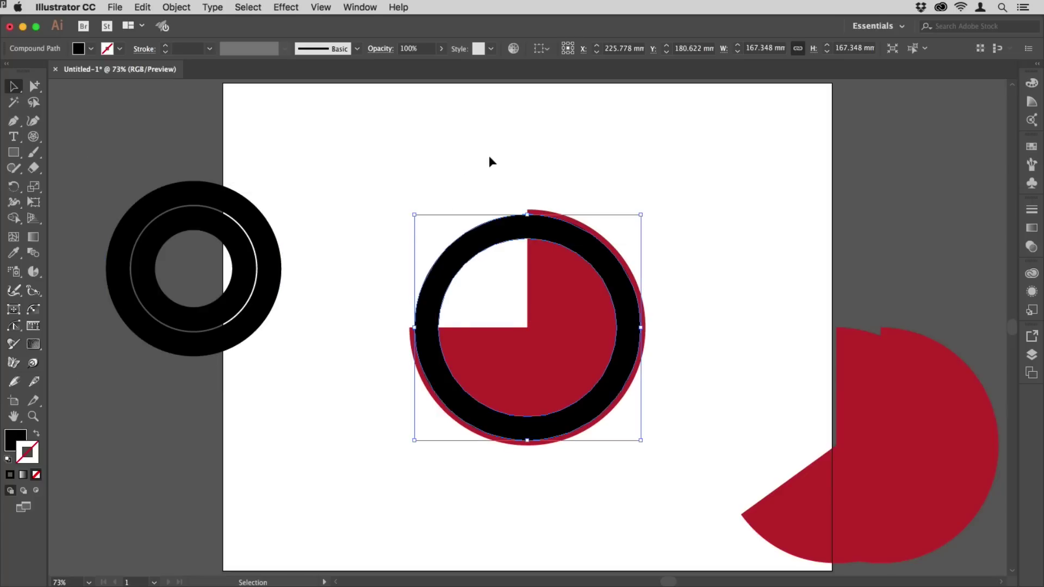
{"action": "left_click_drag", "start_coordinate": [488, 154], "coordinate": [553, 269]}
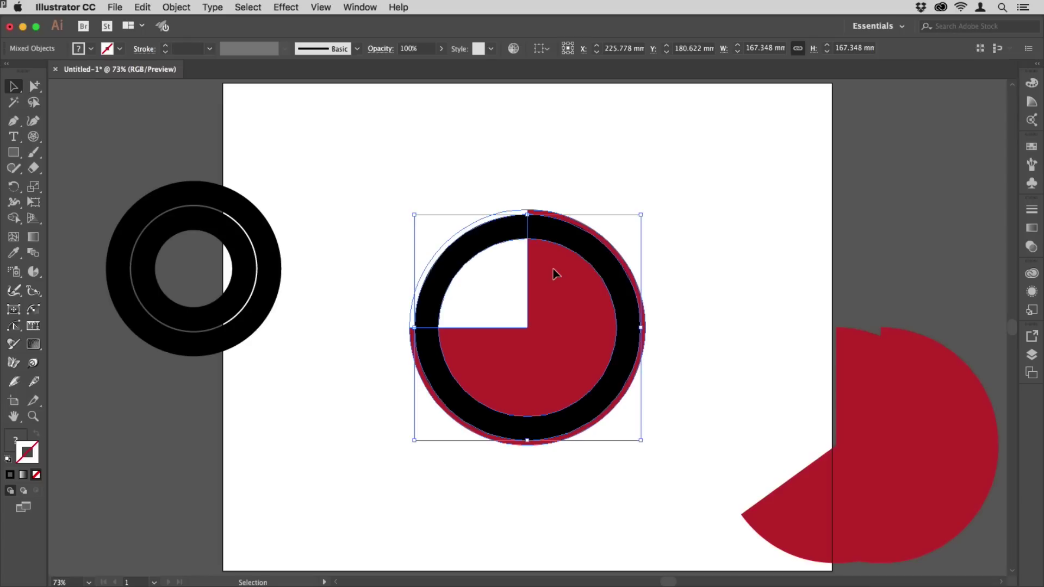
{"action": "key", "text": "super"}
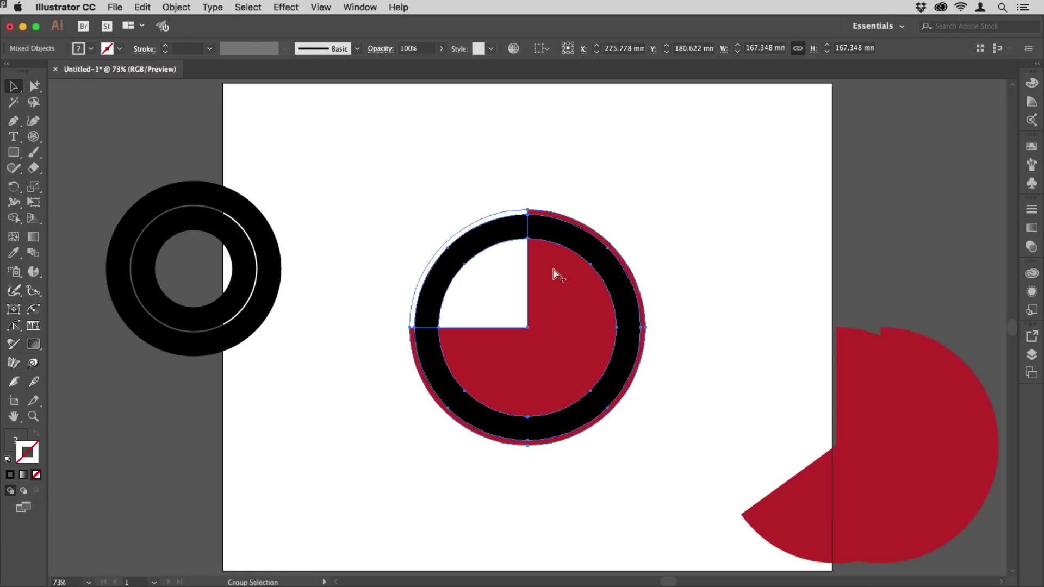
{"action": "key", "text": "super+7"}
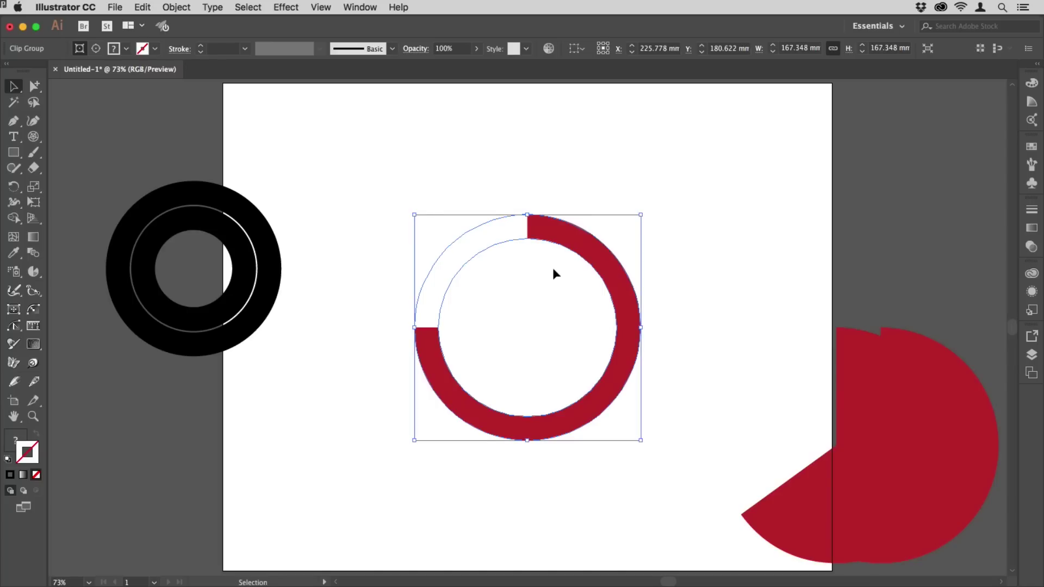
Centre the second red pie on the arc and outline the next ring's stroke
{"action": "left_click", "coordinate": [547, 183]}
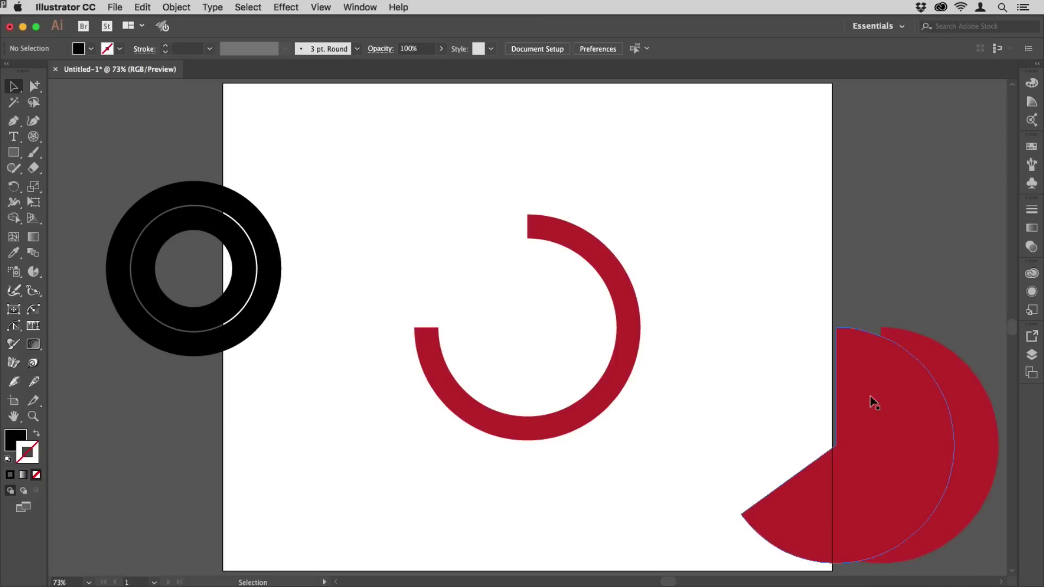
{"action": "left_click_drag", "start_coordinate": [868, 401], "coordinate": [553, 281]}
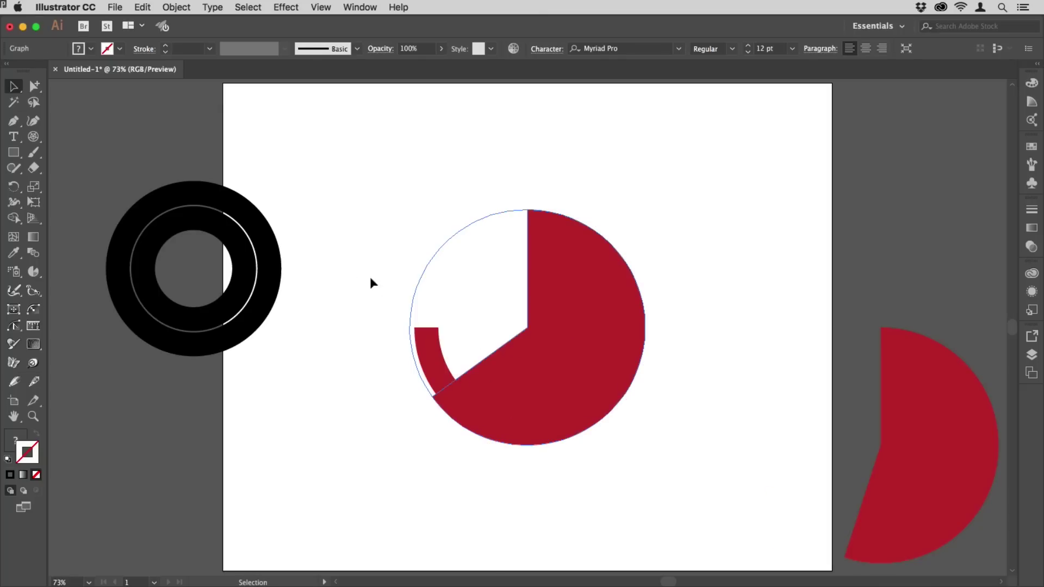
{"action": "left_click", "coordinate": [184, 201]}
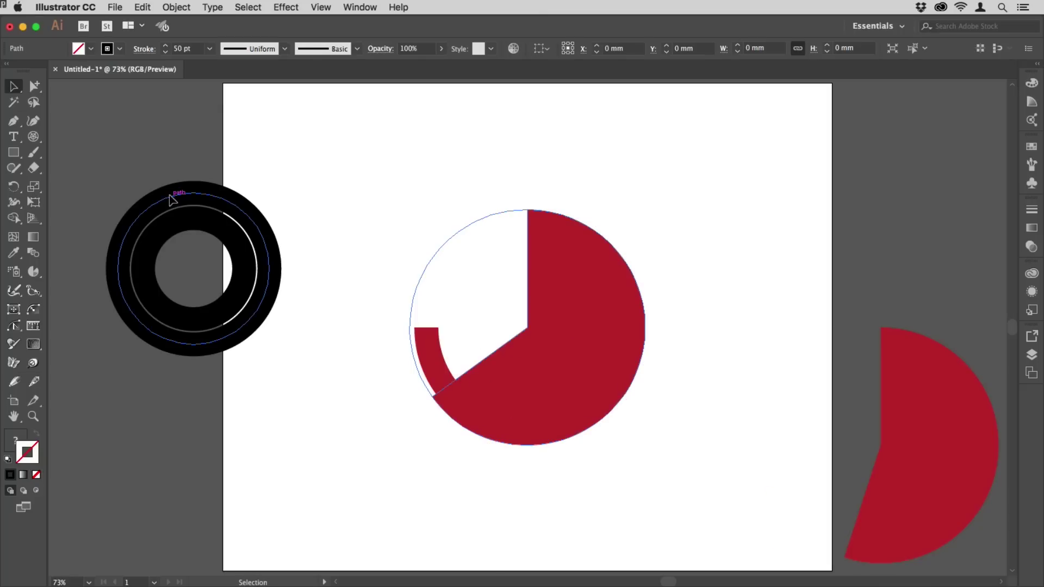
{"action": "left_click", "coordinate": [167, 5]}
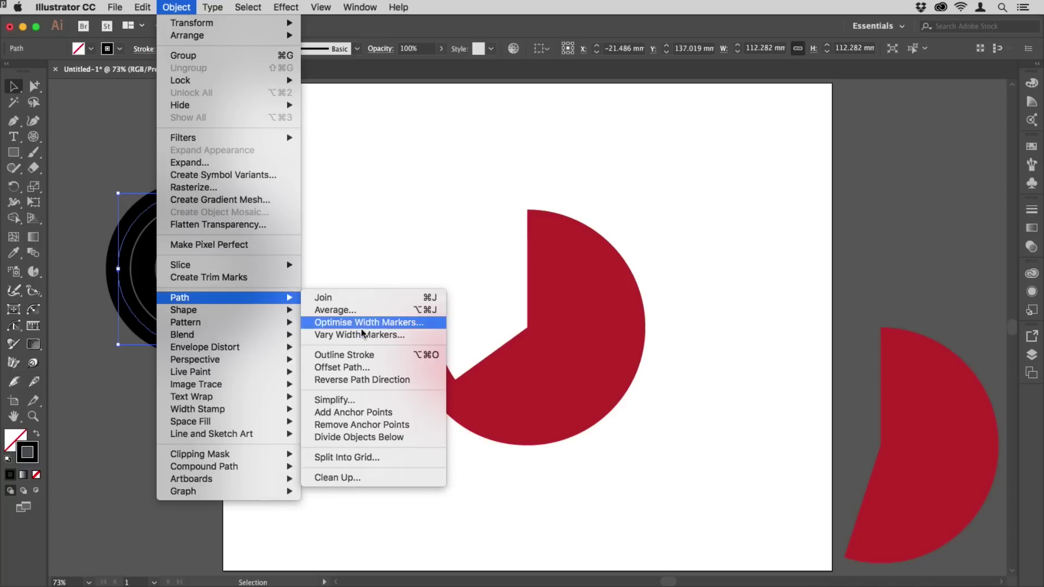
{"action": "left_click", "coordinate": [364, 350]}
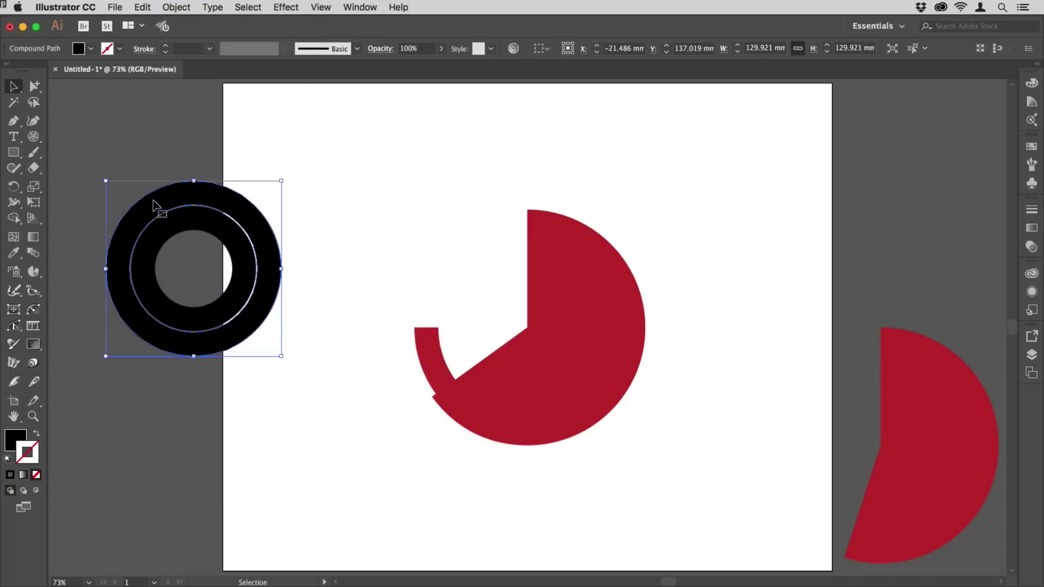
Clip the second pie with the outlined ring into an inner arc, then centre the last pie
{"action": "left_click_drag", "start_coordinate": [154, 206], "coordinate": [488, 259]}
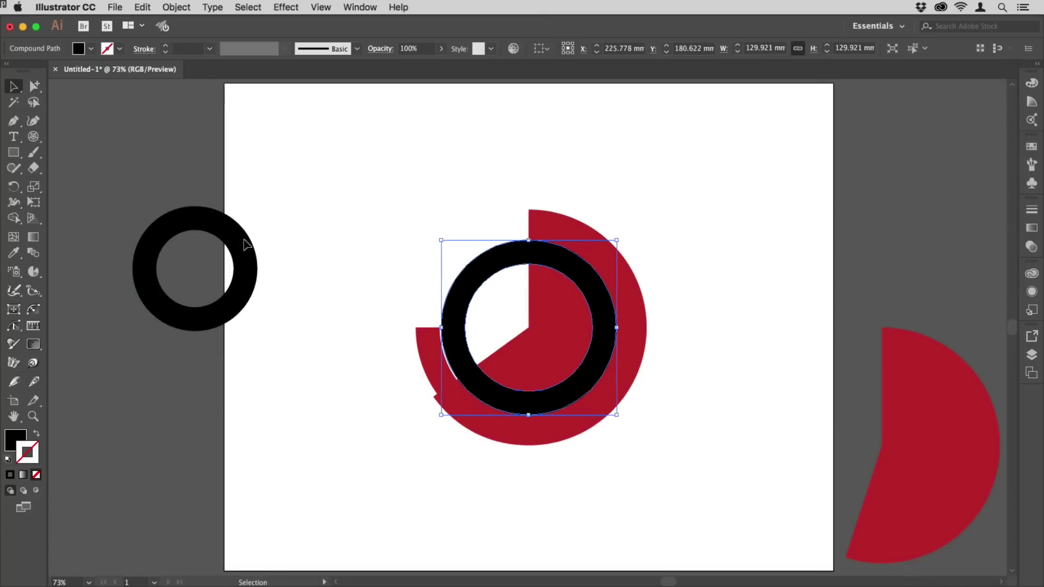
{"action": "left_click", "coordinate": [560, 323], "text": "shift"}
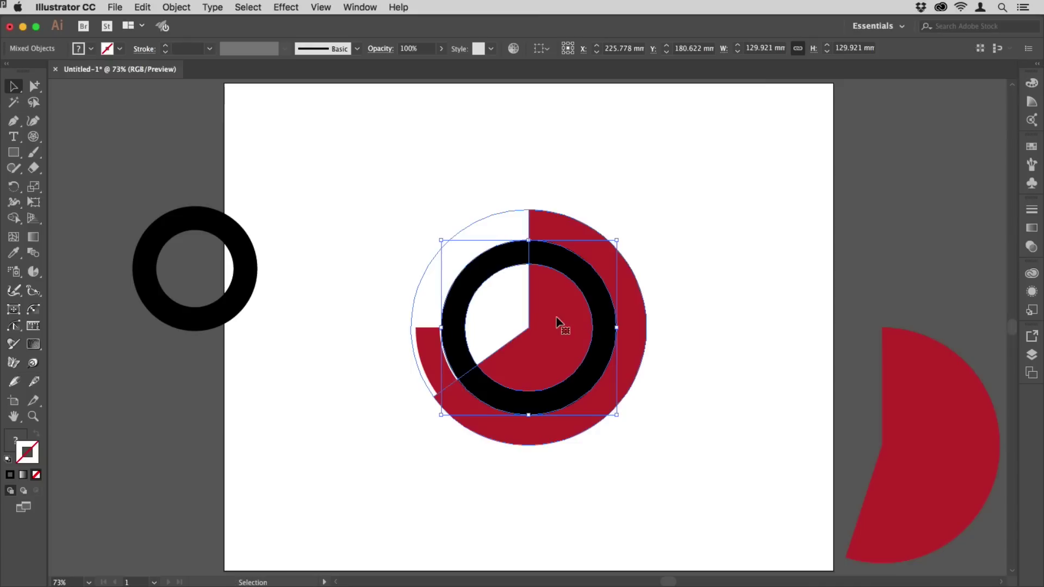
{"action": "key", "text": "a"}
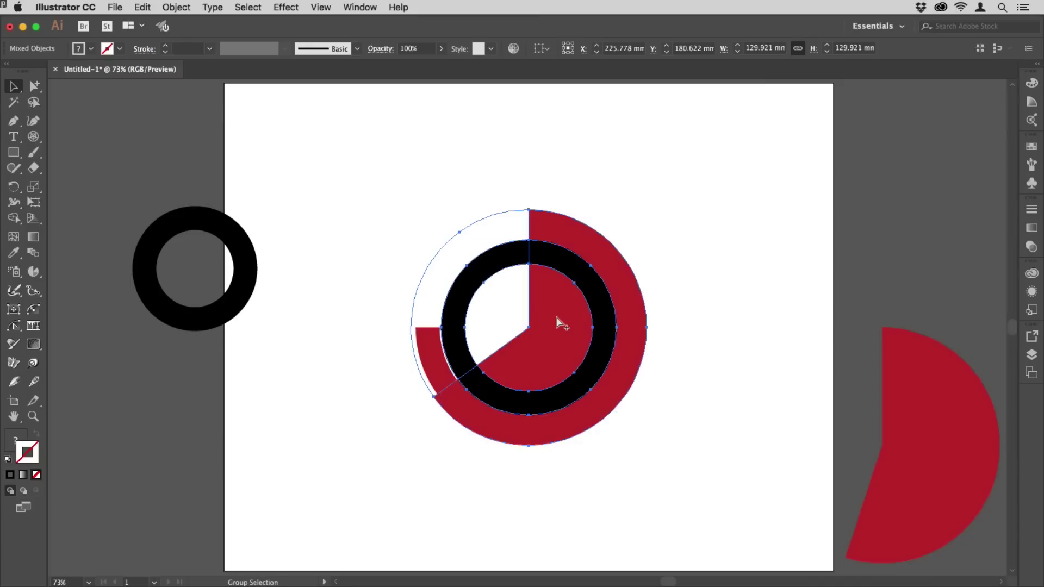
{"action": "key", "text": "super+7"}
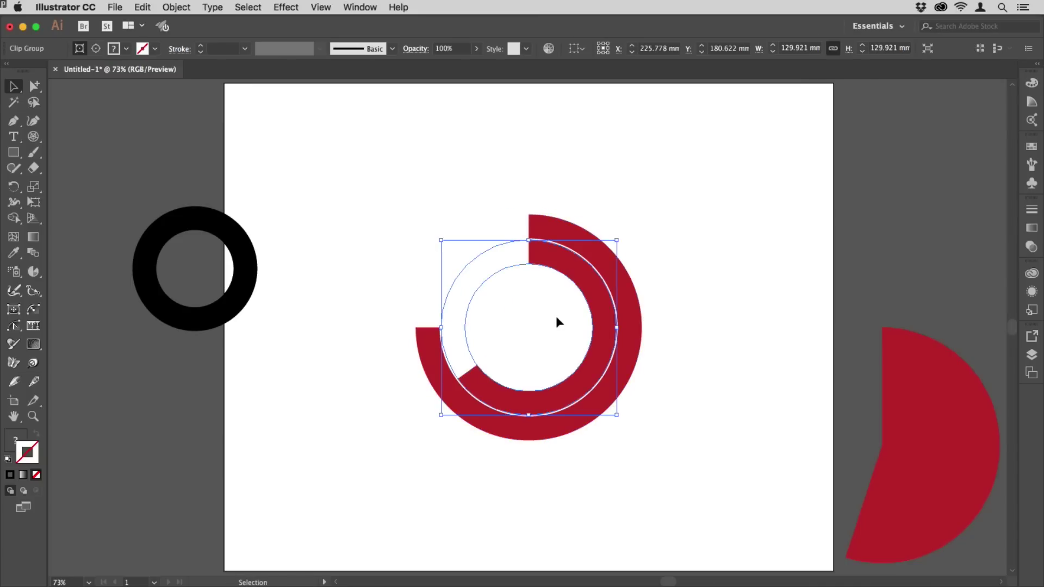
{"action": "left_click_drag", "start_coordinate": [933, 407], "coordinate": [581, 286]}
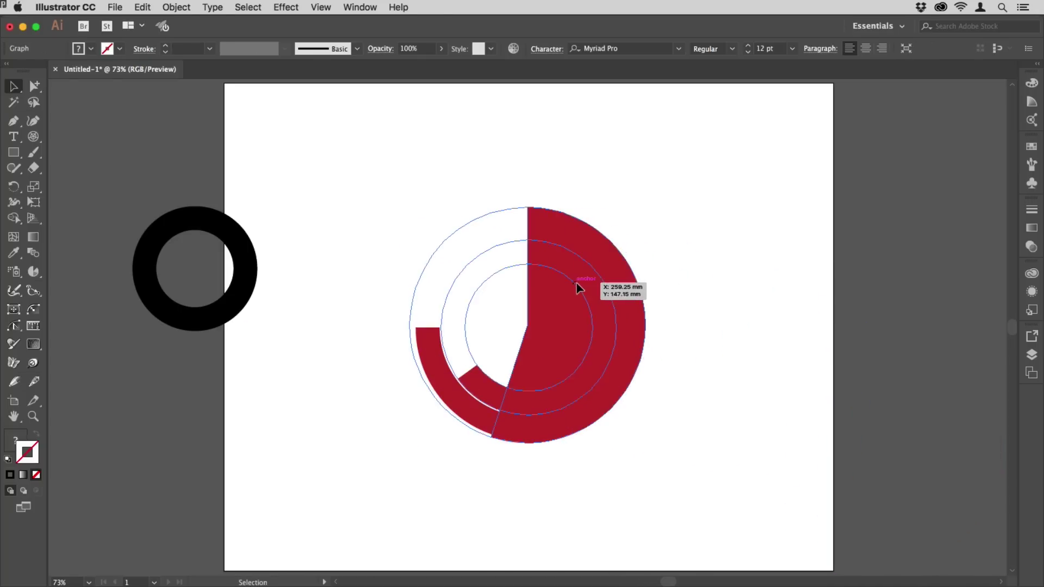
Convert the last black ring's stroke into a filled outline
{"action": "left_click", "coordinate": [197, 224]}
{"action": "left_click", "coordinate": [177, 7]}
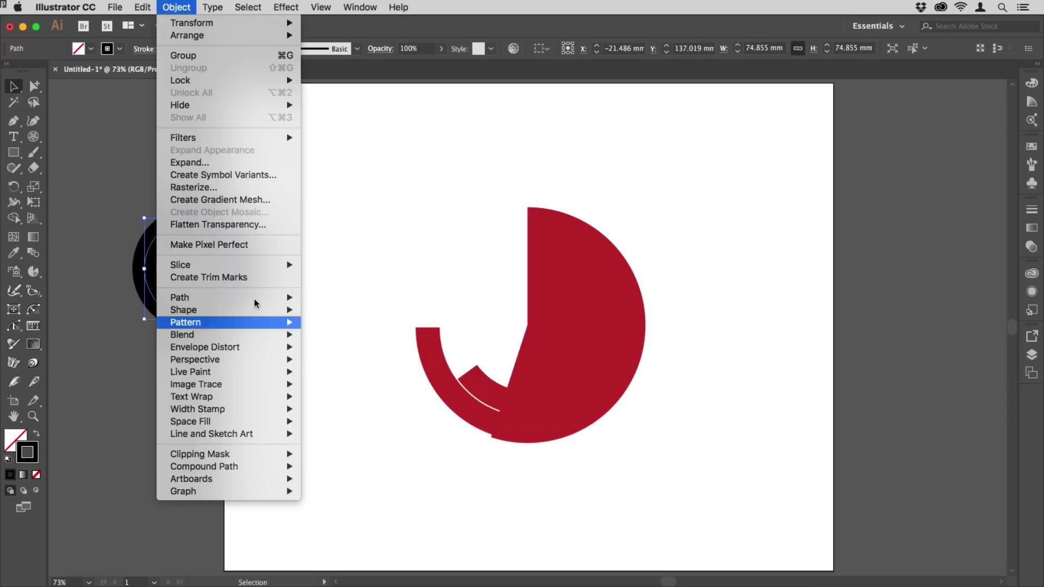
{"action": "mouse_move", "coordinate": [250, 296]}
{"action": "left_click", "coordinate": [337, 357]}
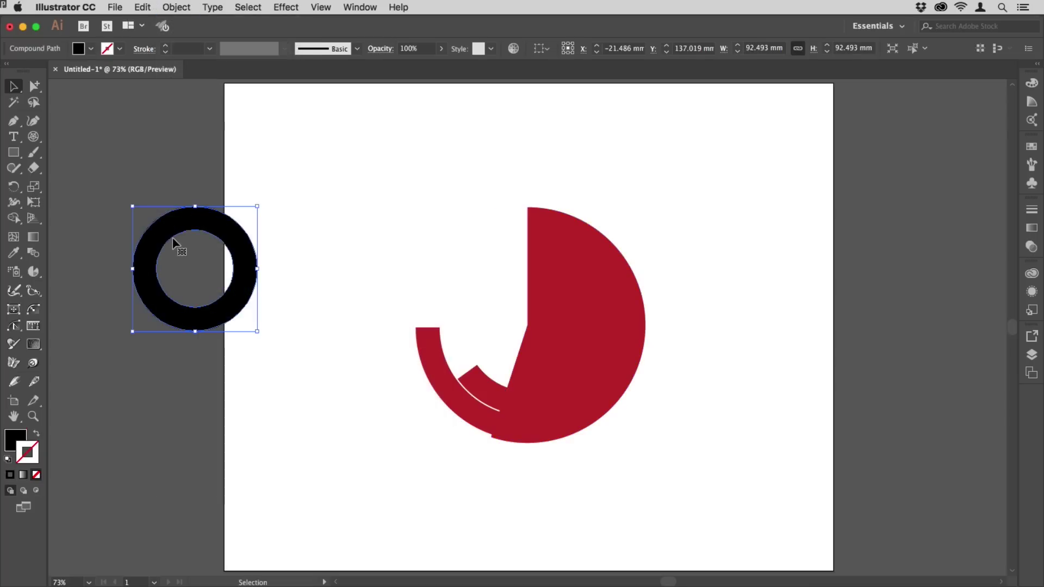
Centre the ring on the last pie, clip it with Cmd+7, and select the innermost arc
{"action": "left_click_drag", "start_coordinate": [173, 242], "coordinate": [503, 291]}
{"action": "left_click", "coordinate": [535, 314], "text": "shift"}
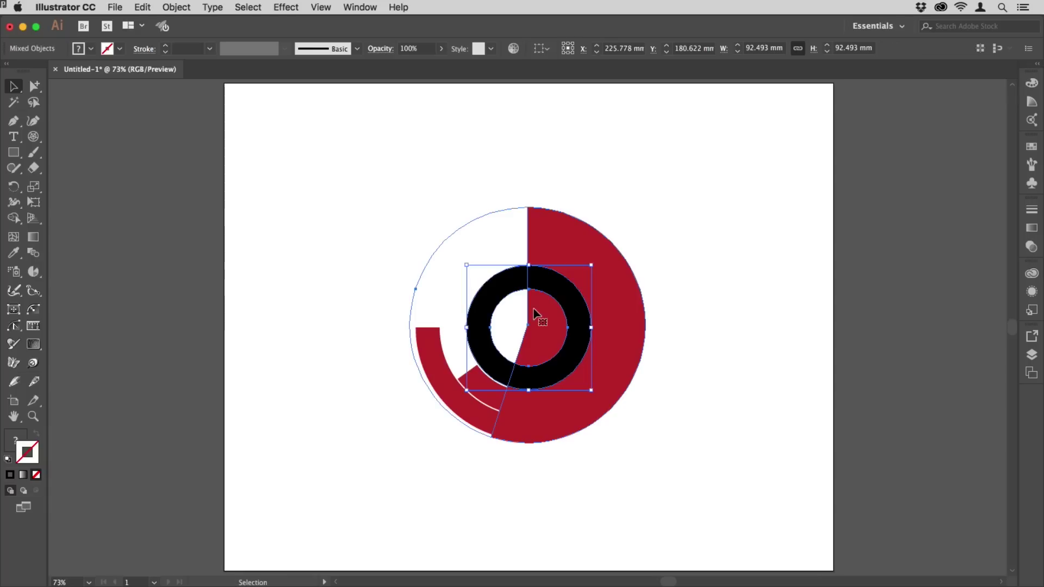
{"action": "key", "text": "super+7"}
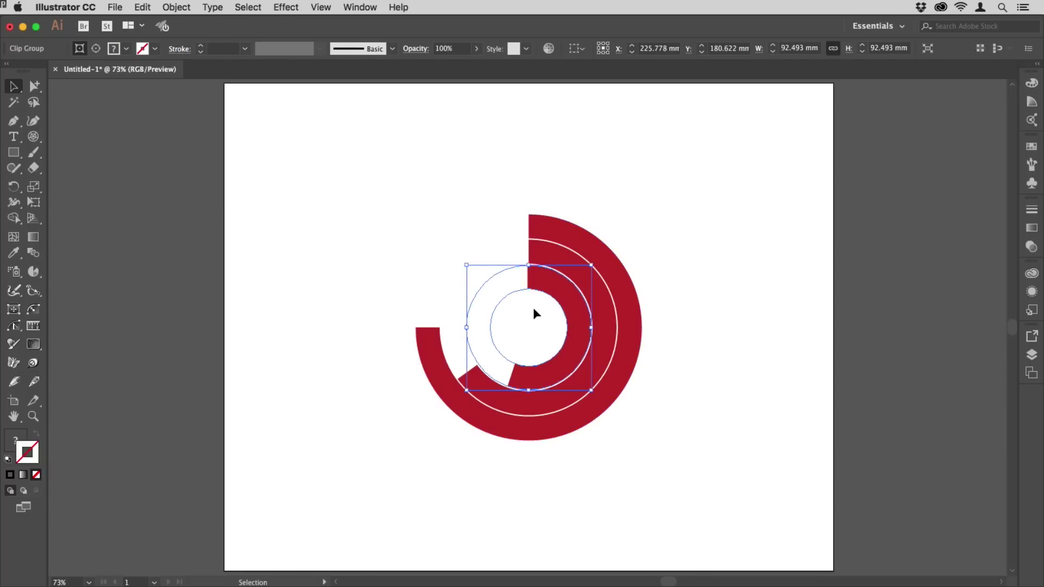
{"action": "left_click", "coordinate": [393, 168]}
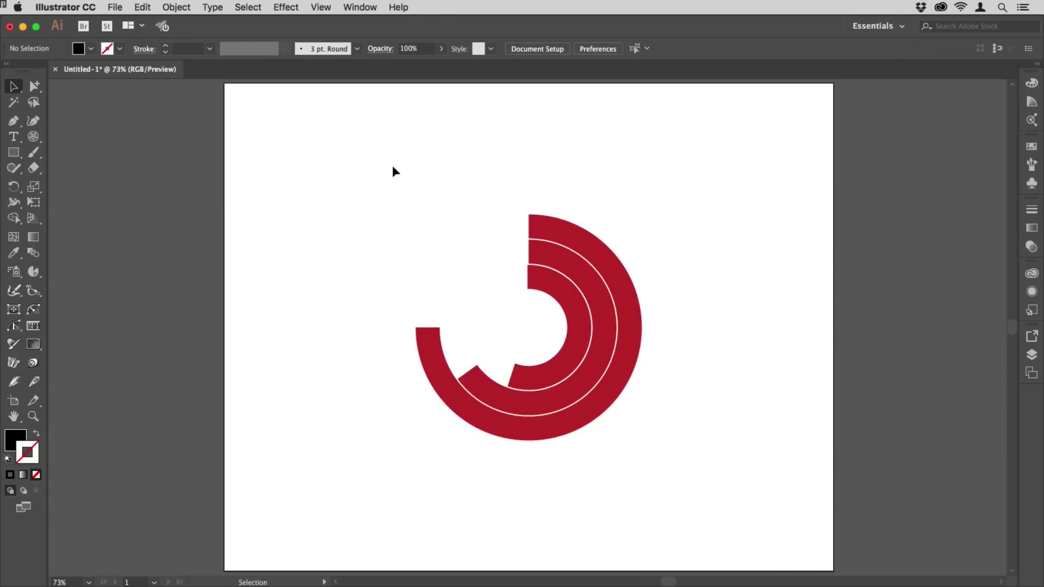
{"action": "left_click", "coordinate": [547, 282]}
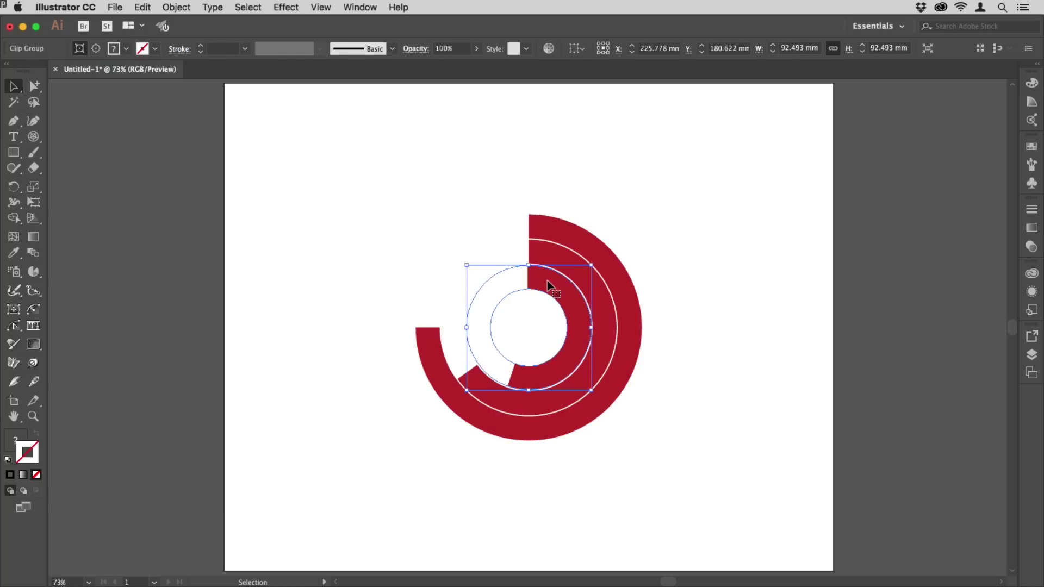
{"action": "left_click", "coordinate": [693, 178]}
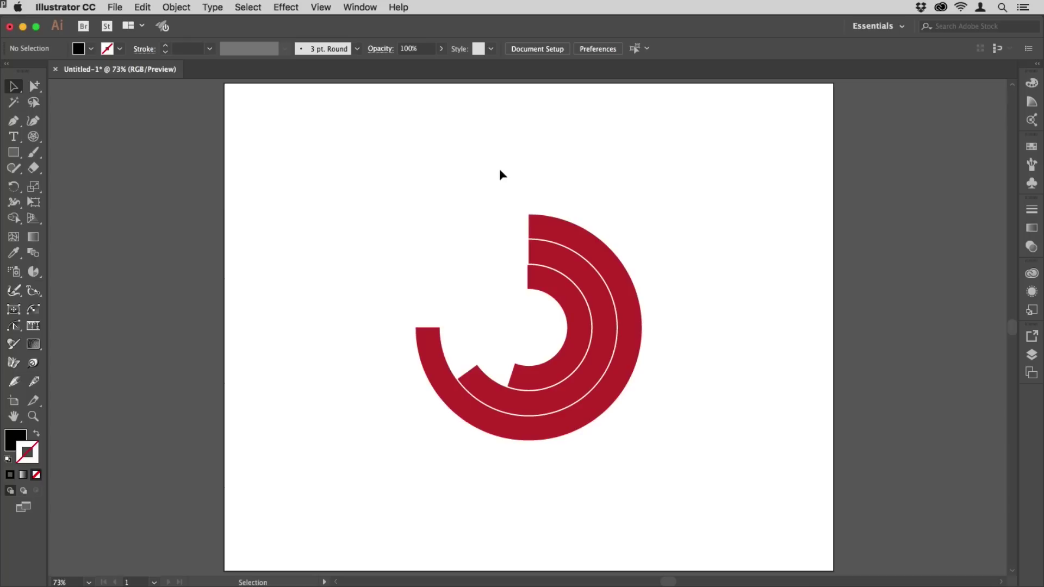
{"action": "left_click", "coordinate": [571, 231]}
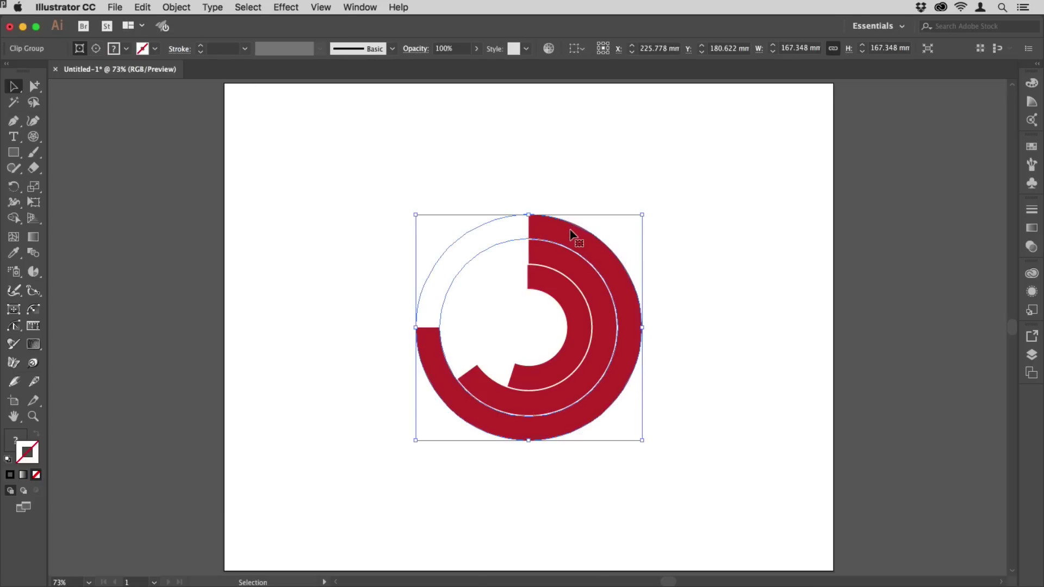
{"action": "right_click", "coordinate": [570, 234]}
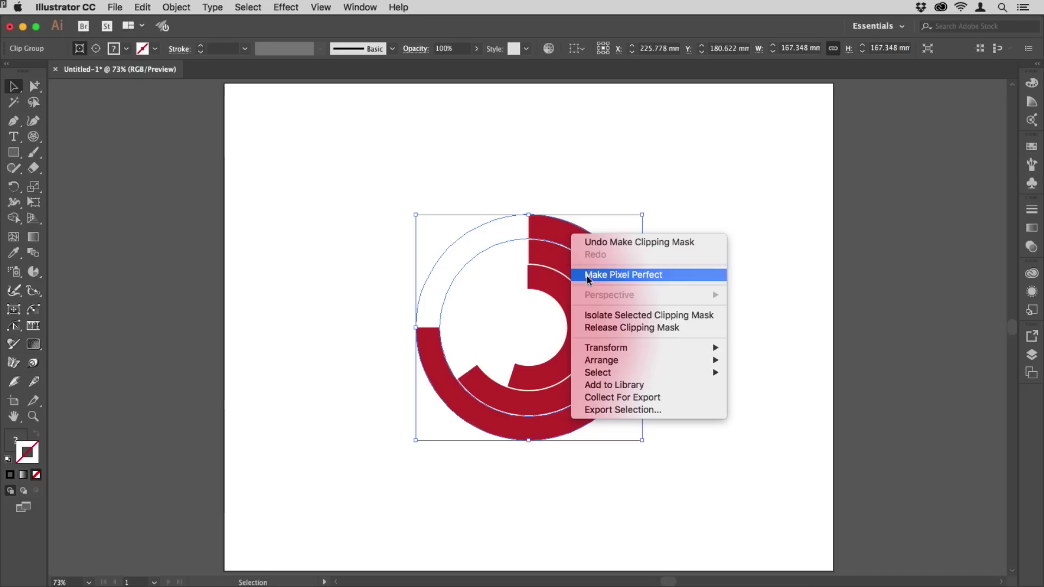
{"action": "left_click", "coordinate": [773, 228]}
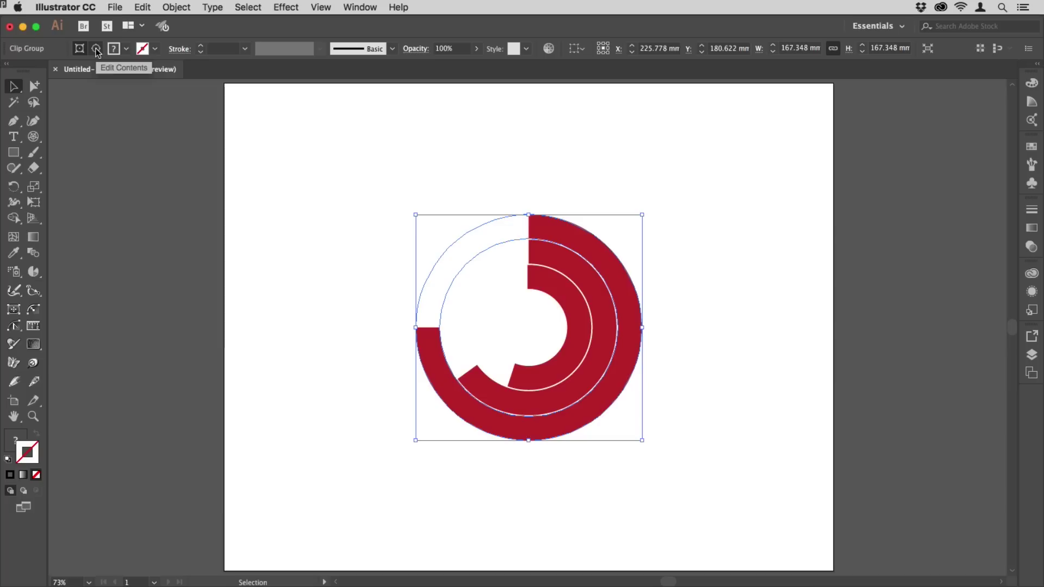
Expand Layer 1 and its three clip groups in the Layers panel, then target the outer ring's pie graph
{"action": "left_click", "coordinate": [719, 202]}
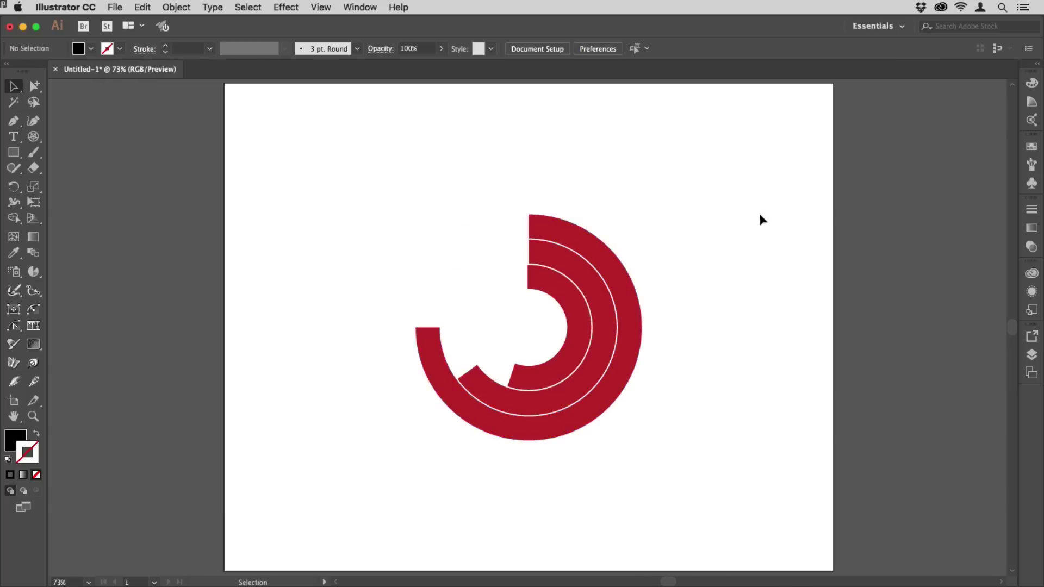
{"action": "left_click", "coordinate": [1025, 355]}
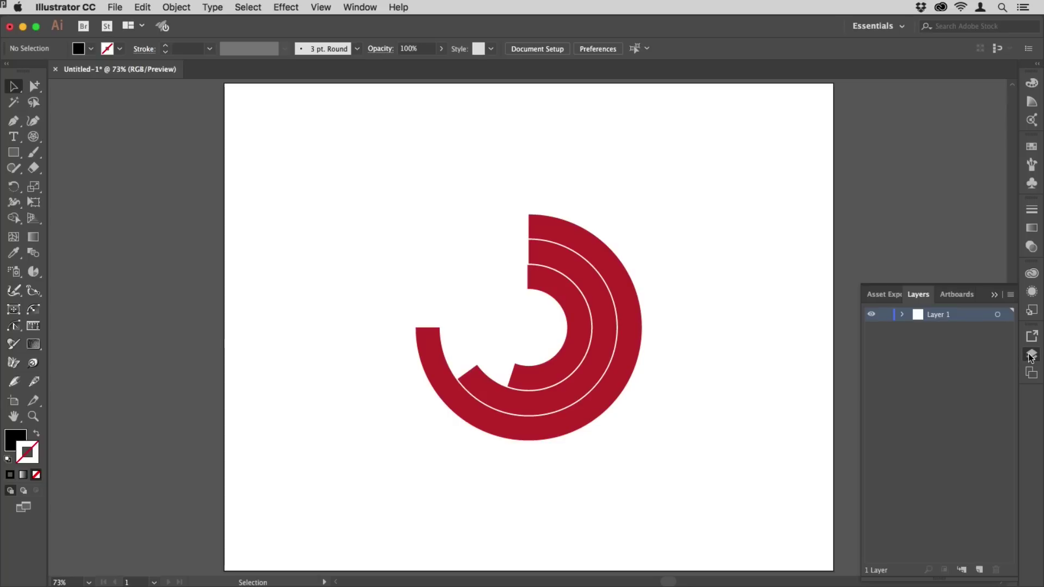
{"action": "left_click", "coordinate": [902, 315]}
{"action": "left_click", "coordinate": [917, 328]}
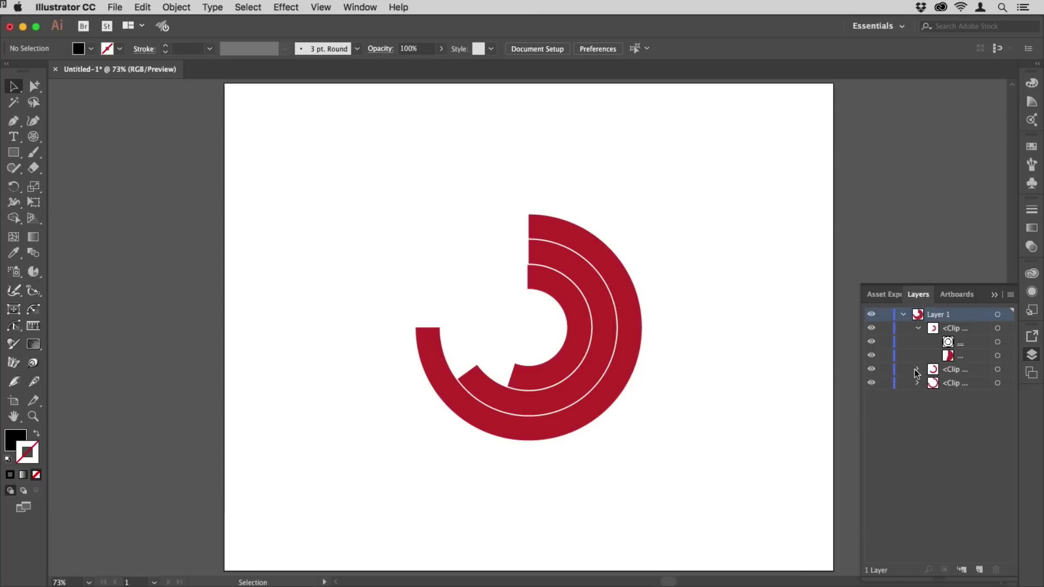
{"action": "left_click", "coordinate": [917, 370]}
{"action": "left_click", "coordinate": [917, 410]}
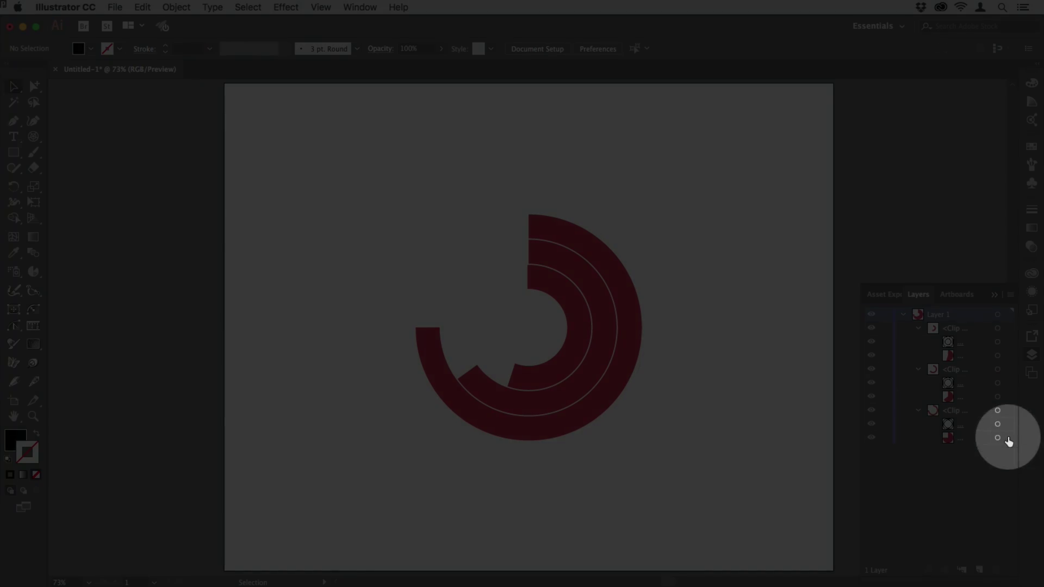
{"action": "left_click", "coordinate": [998, 439]}
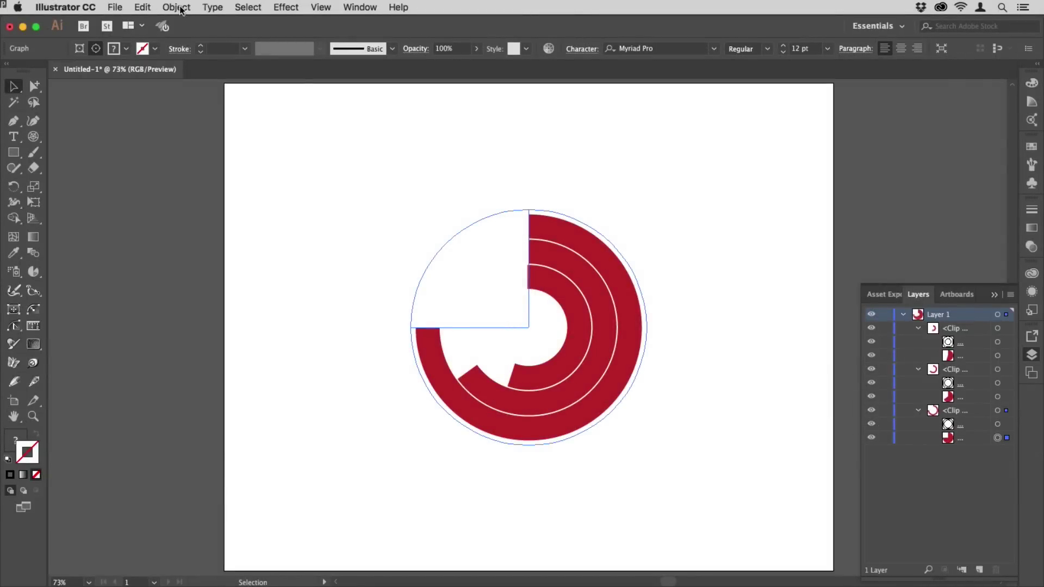
Change the outer graph's data to 30 and 70 and apply it
{"action": "left_click", "coordinate": [177, 8]}
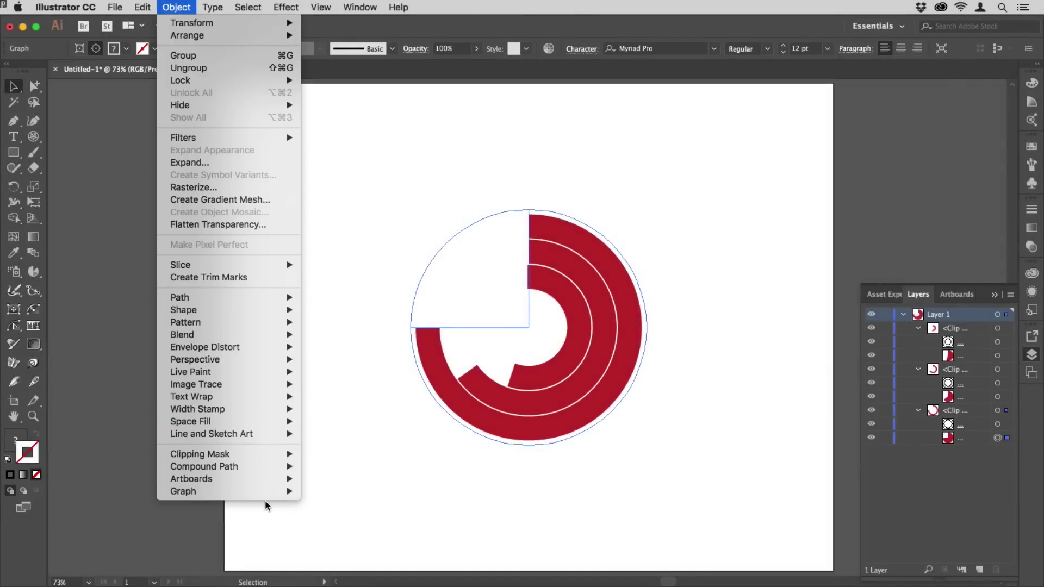
{"action": "mouse_move", "coordinate": [279, 492]}
{"action": "left_click", "coordinate": [334, 506]}
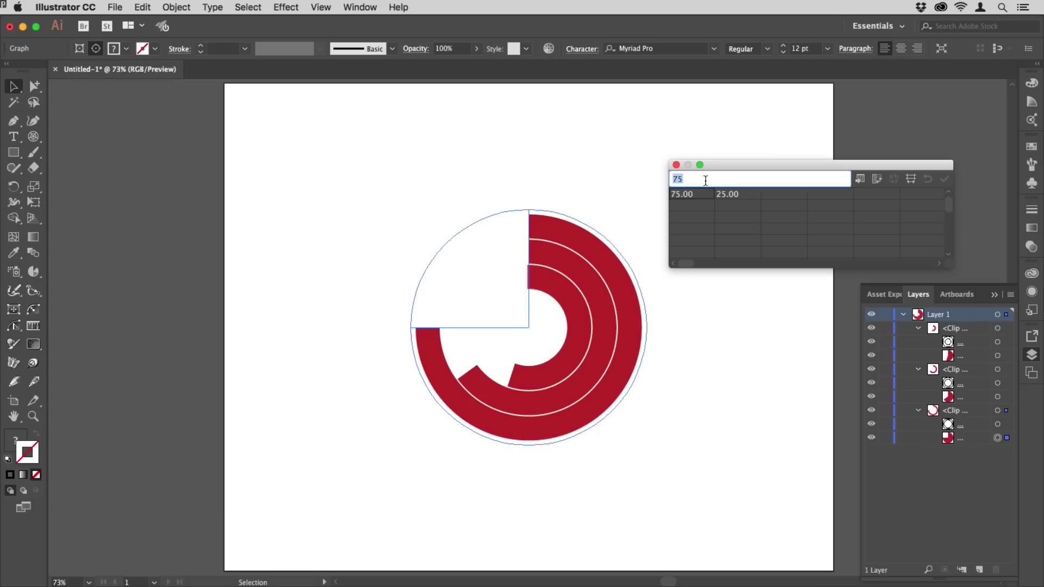
{"action": "type", "text": "30"}
{"action": "key", "text": "Tab"}
{"action": "type", "text": "70"}
{"action": "key", "text": "KP_Enter"}
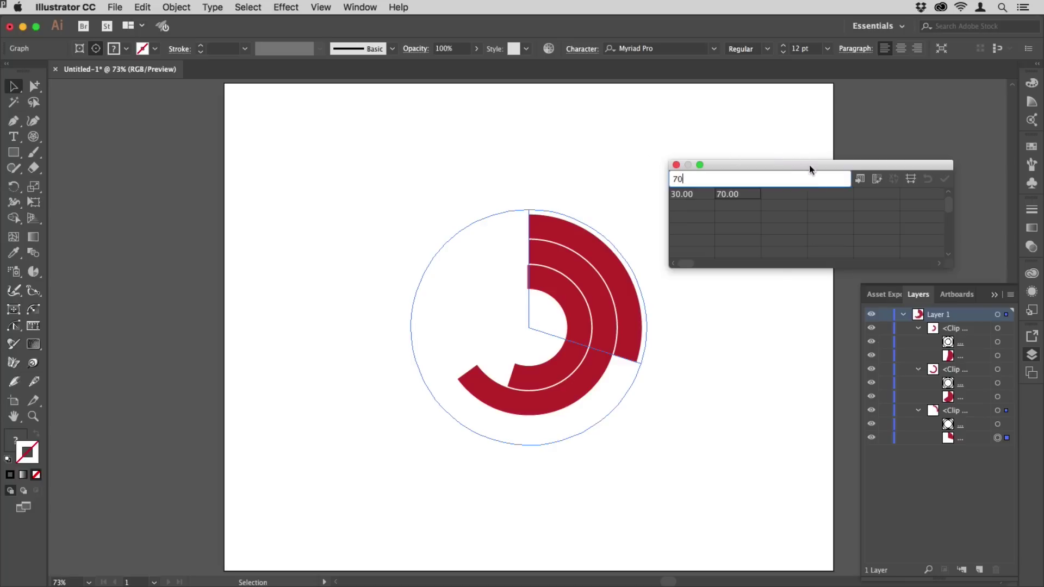
Target the middle ring's graph and change its data to 40 and 60
{"action": "left_click", "coordinate": [1007, 397]}
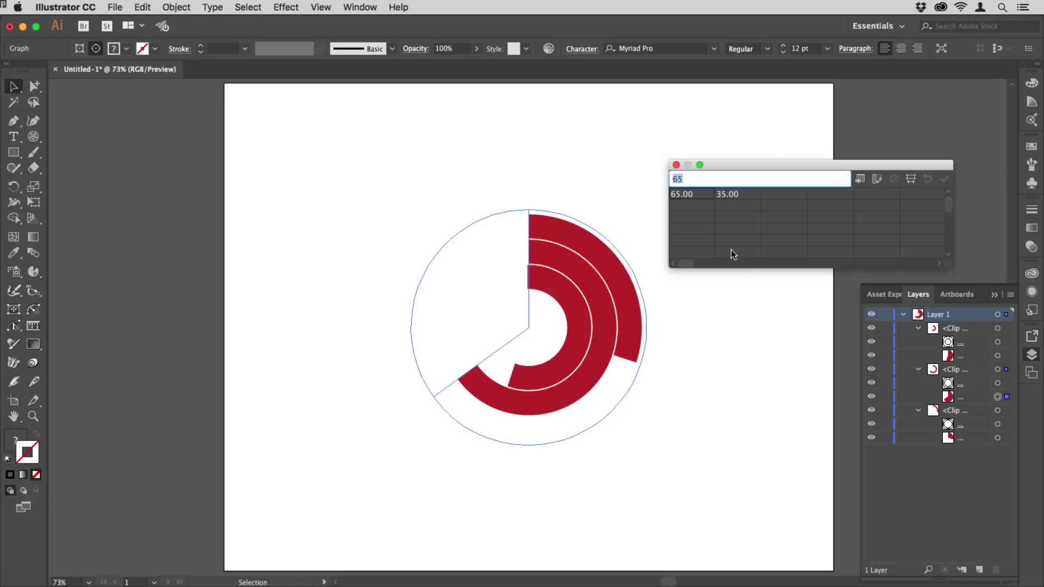
{"action": "type", "text": "40"}
{"action": "key", "text": "Tab"}
{"action": "type", "text": "60"}
{"action": "key", "text": "KP_Enter"}
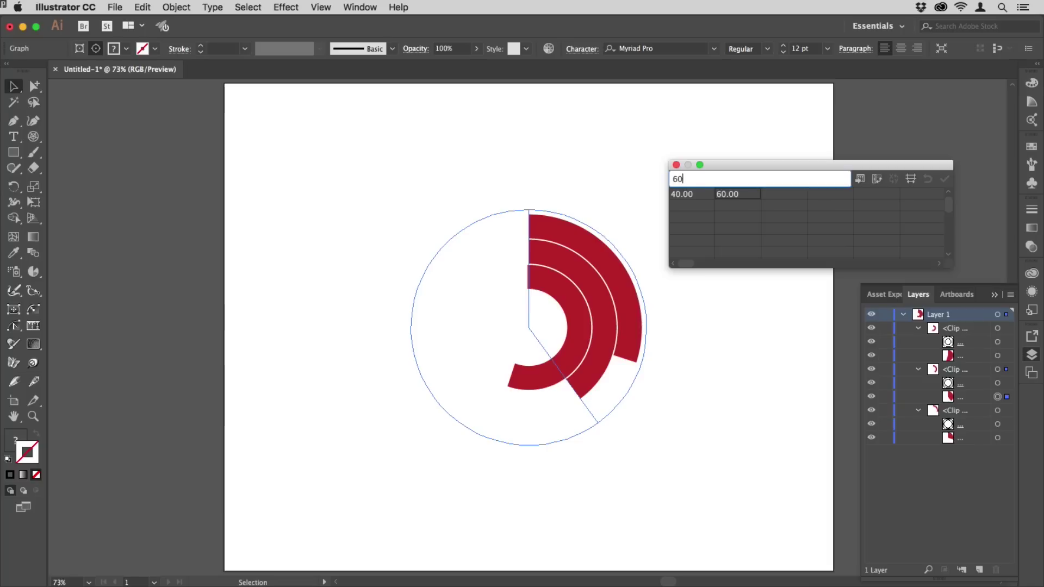
Close the graph data window and bring up Outer Glow for the inner arc's clip group
{"action": "left_click", "coordinate": [676, 165]}
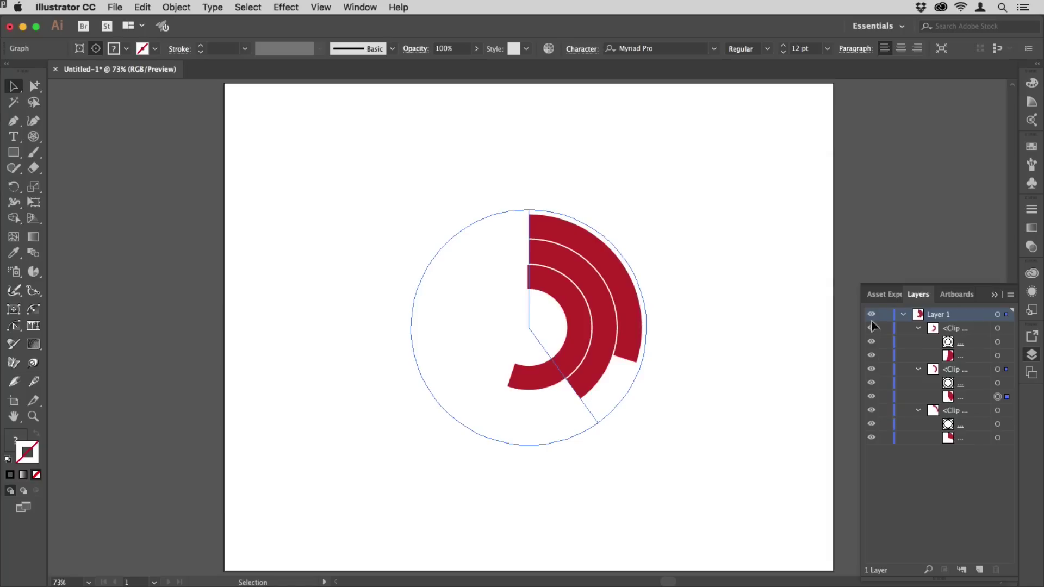
{"action": "left_click", "coordinate": [1007, 329]}
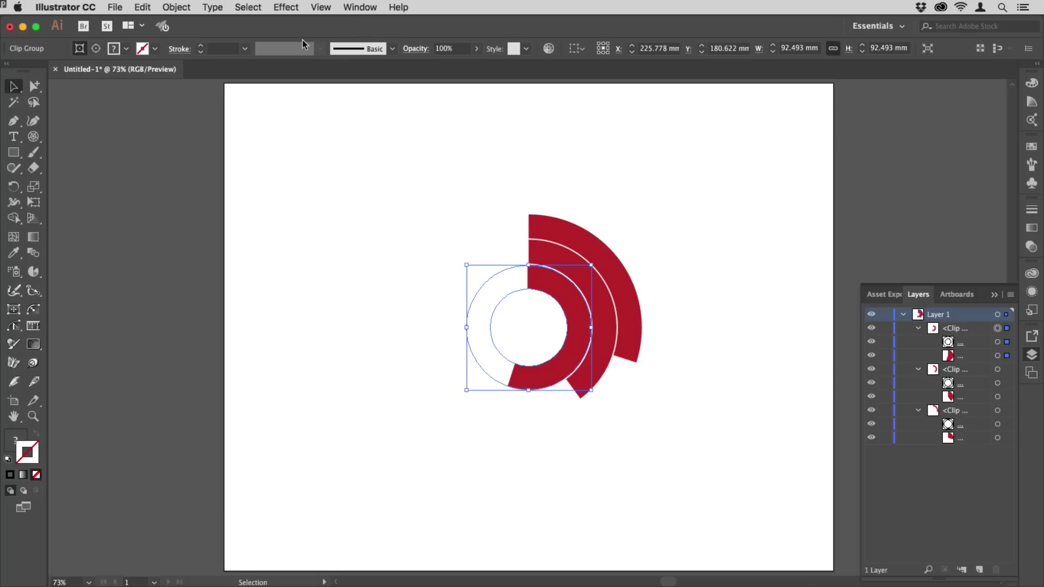
{"action": "left_click", "coordinate": [283, 4]}
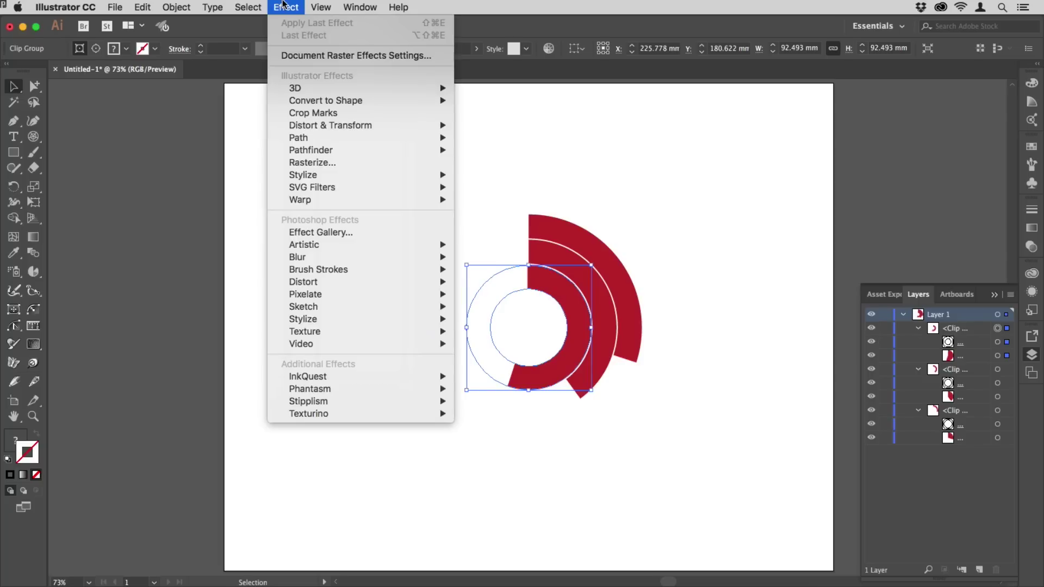
{"action": "mouse_move", "coordinate": [436, 175]}
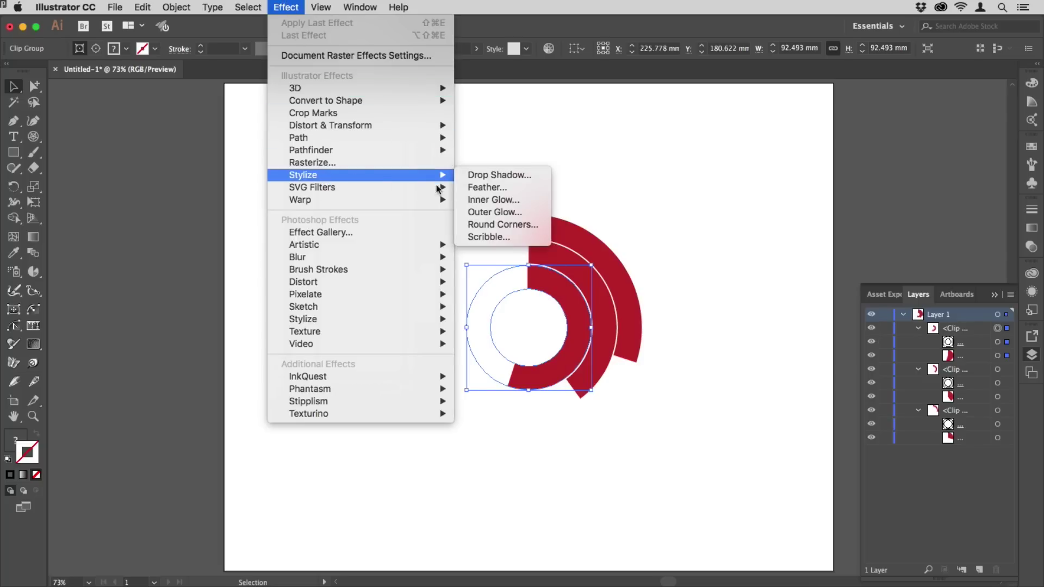
{"action": "left_click", "coordinate": [479, 212]}
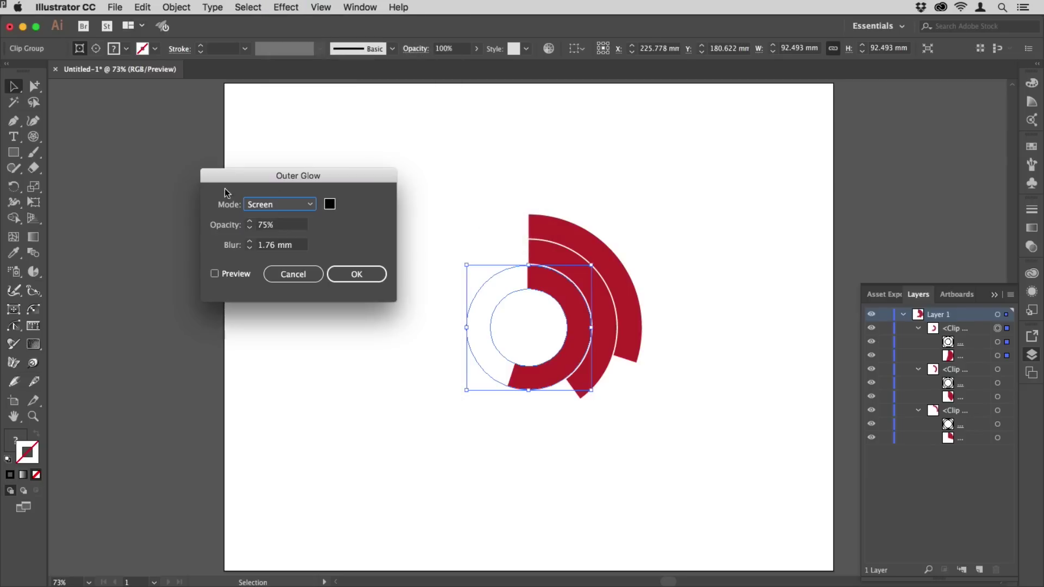
Set the outer glow to Multiply with a 6 mm blur, preview it, and apply
{"action": "left_click", "coordinate": [280, 205]}
{"action": "left_click", "coordinate": [283, 237]}
{"action": "left_click", "coordinate": [299, 245]}
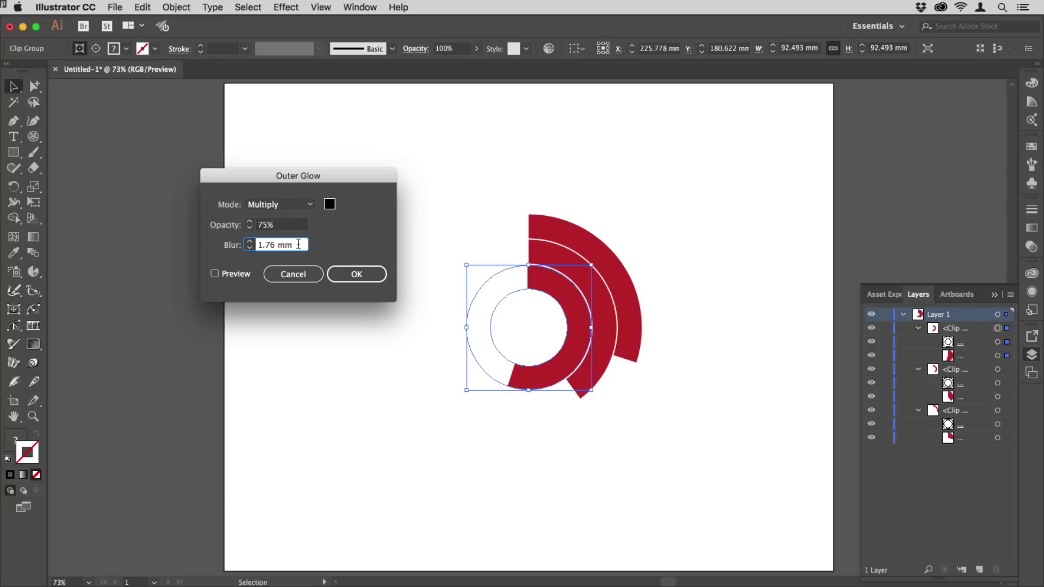
{"action": "left_click_drag", "start_coordinate": [298, 244], "coordinate": [243, 261]}
{"action": "type", "text": "4"}
{"action": "left_click", "coordinate": [239, 274]}
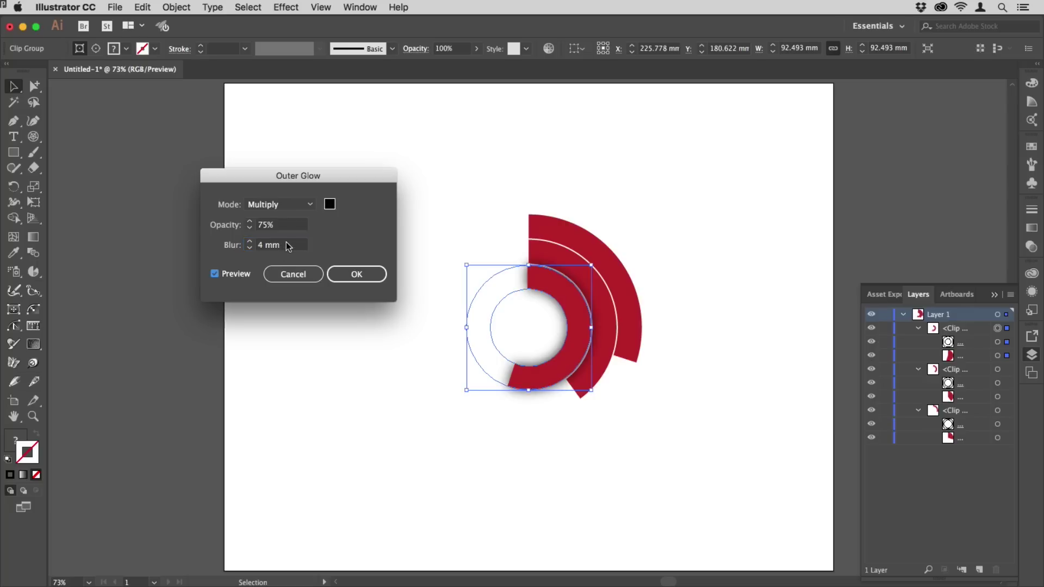
{"action": "left_click", "coordinate": [288, 245]}
{"action": "key", "text": "Up"}
{"action": "key", "text": "Up"}
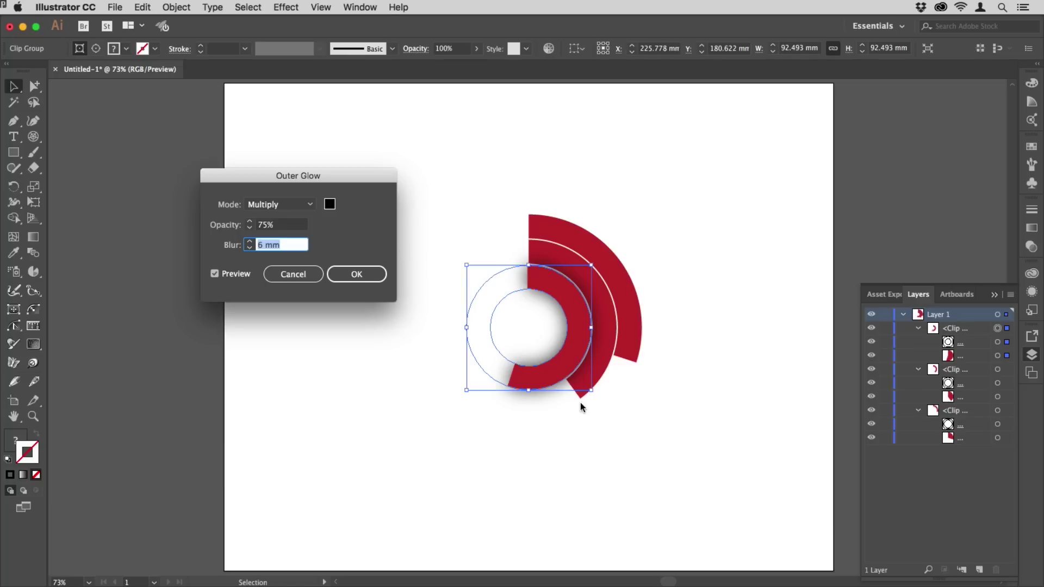
{"action": "left_click", "coordinate": [351, 275]}
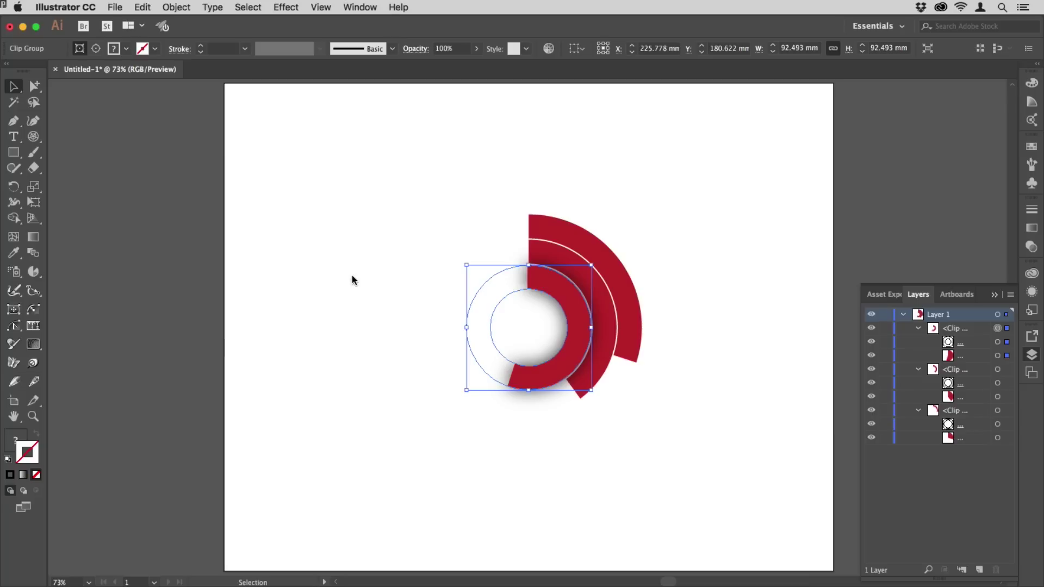
Reapply the outer glow to the middle and outer arcs' clip groups, then deselect all
{"action": "left_click", "coordinate": [1007, 370]}
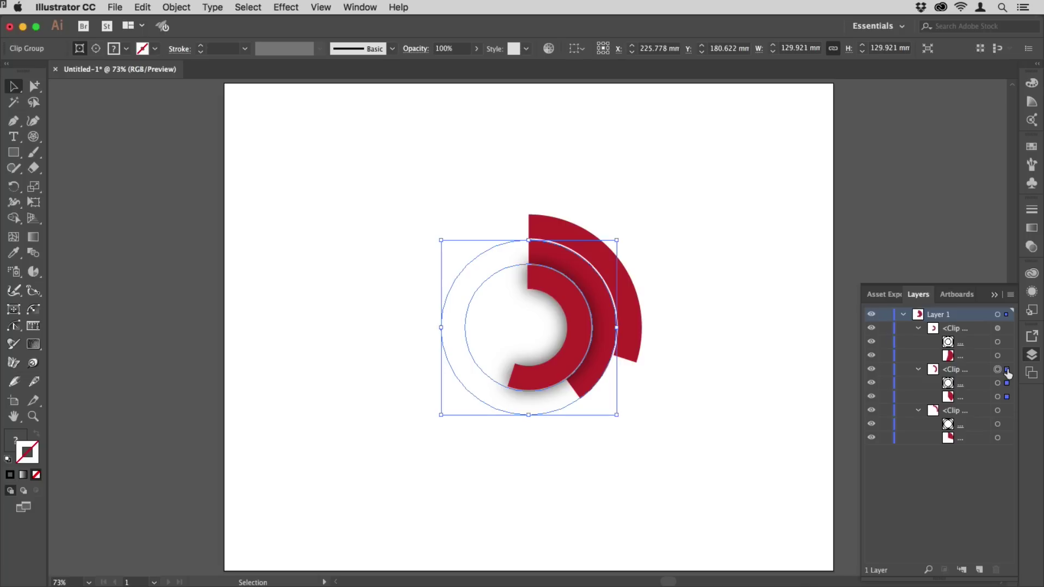
{"action": "key", "text": "super+shift+b"}
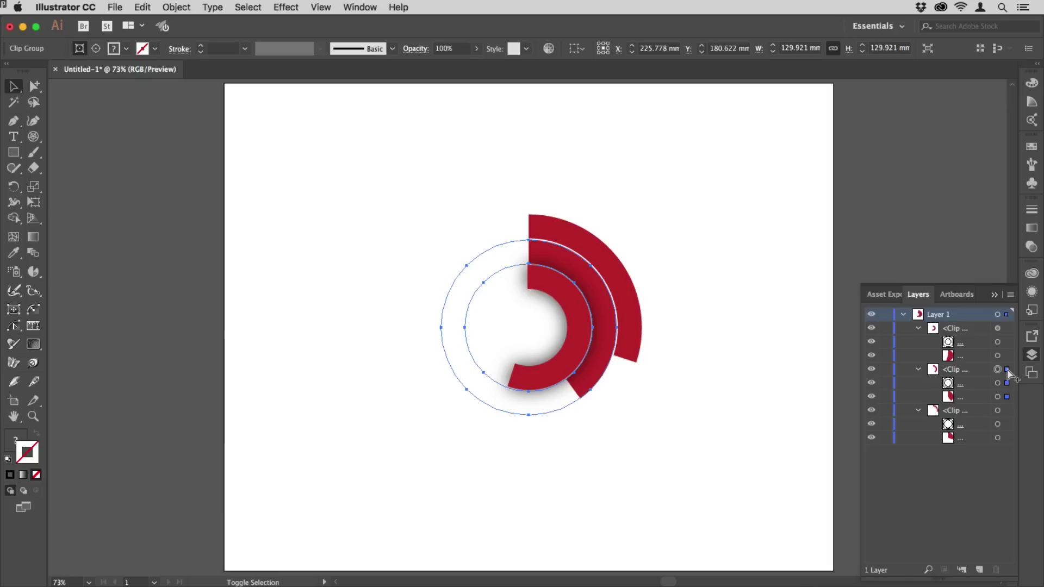
{"action": "key", "text": "super+shift+b"}
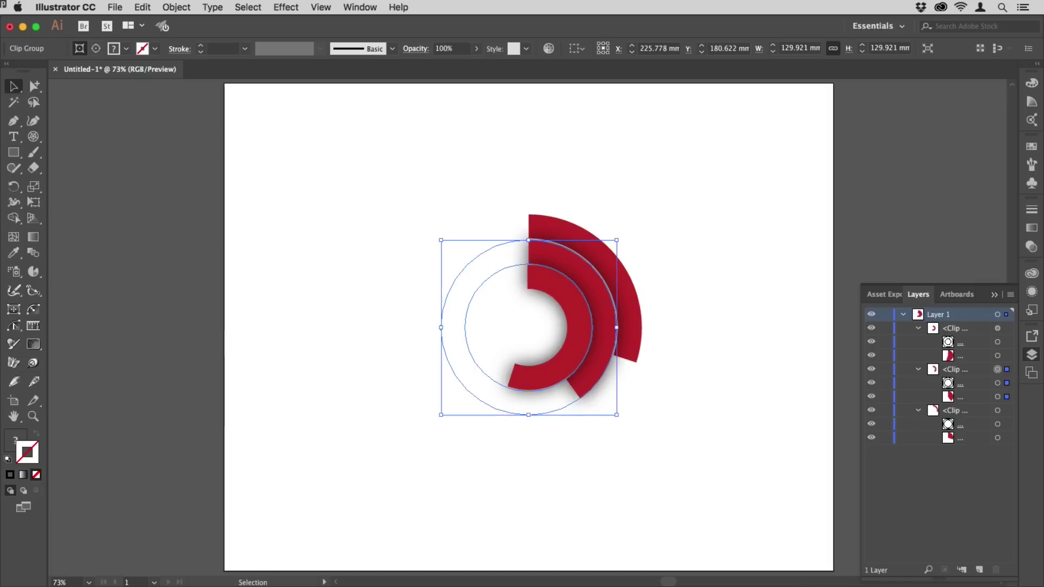
{"action": "left_click", "coordinate": [1006, 411]}
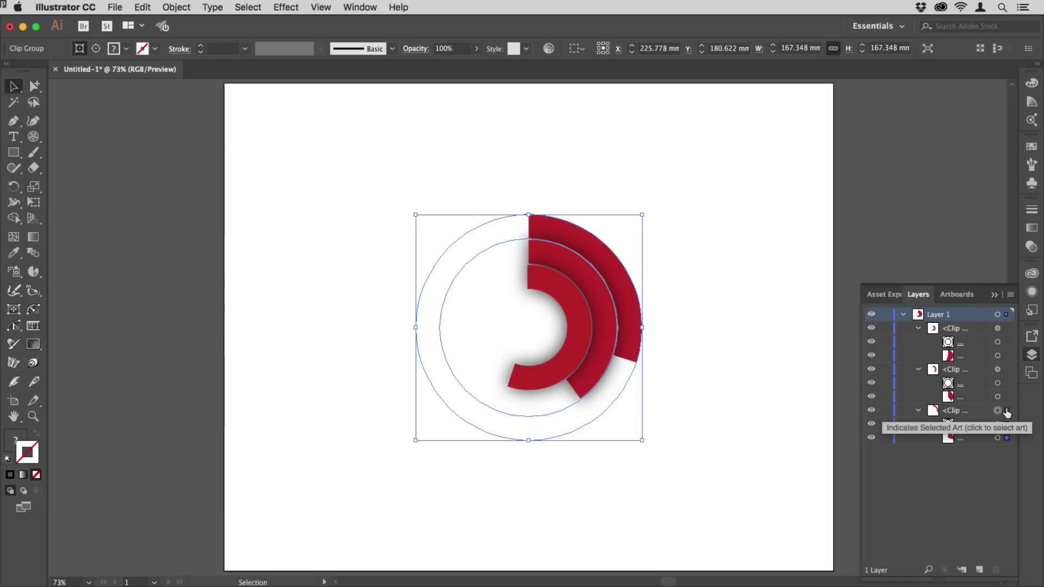
{"action": "key", "text": "super+shift+b"}
{"action": "key", "text": "super+shift+e"}
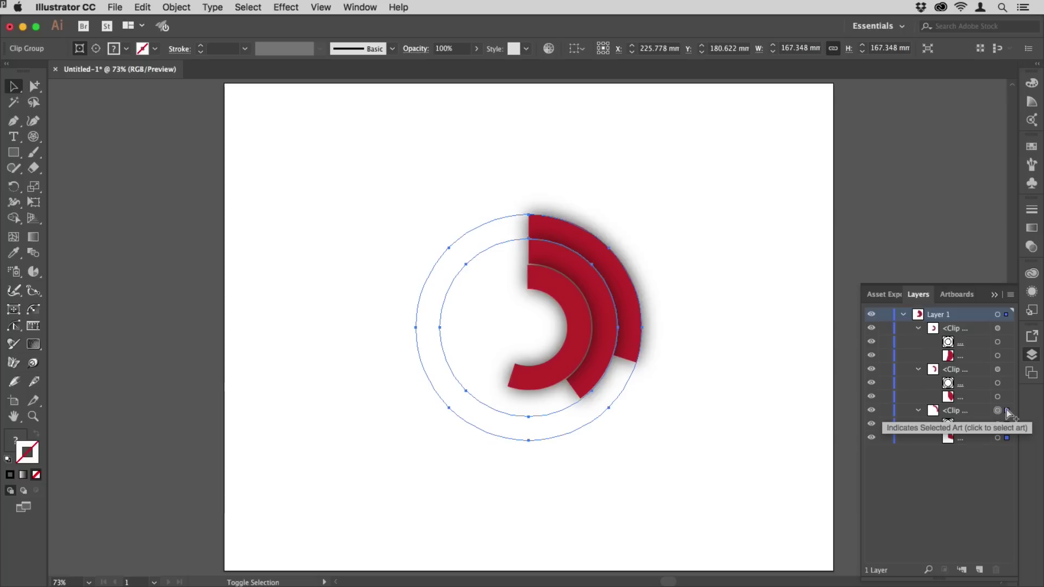
{"action": "key", "text": "super+shift+b"}
{"action": "key", "text": "super+shift+a"}
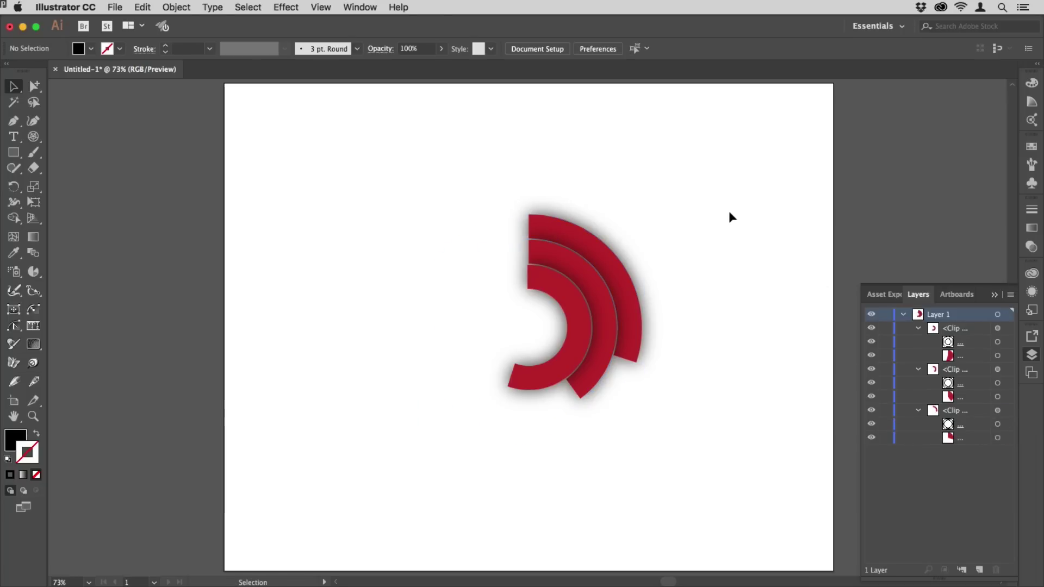